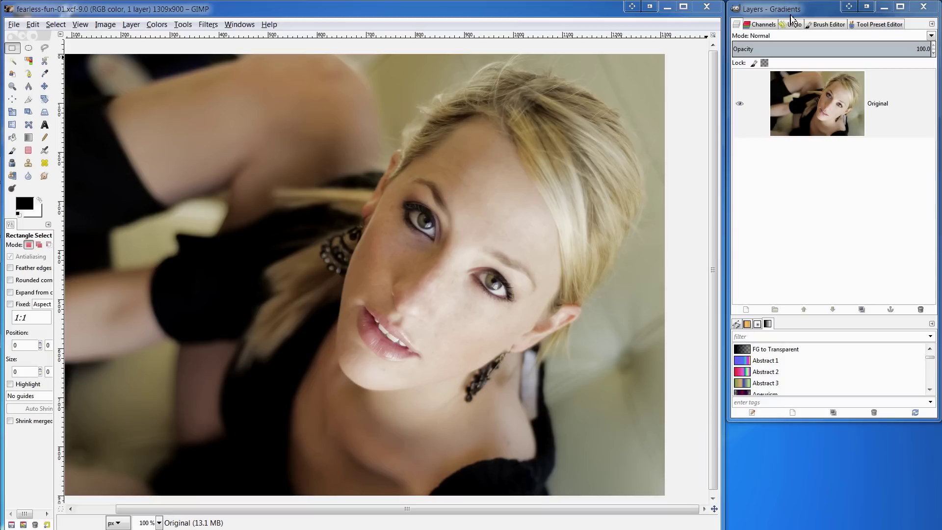
# With the Original layer selected, tear off the Colors > Components submenu into its own window
pyautogui.click(758, 37)
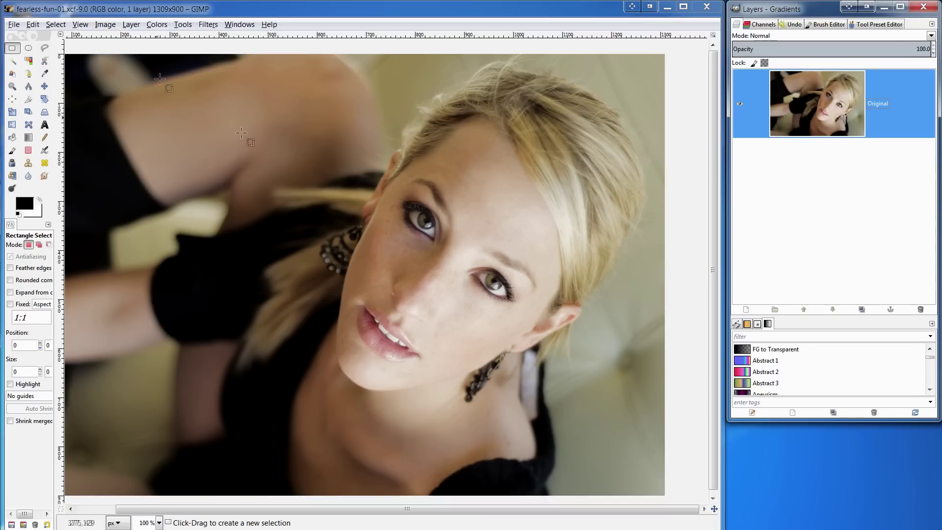
pyautogui.click(156, 24)
pyautogui.moveTo(191, 209)
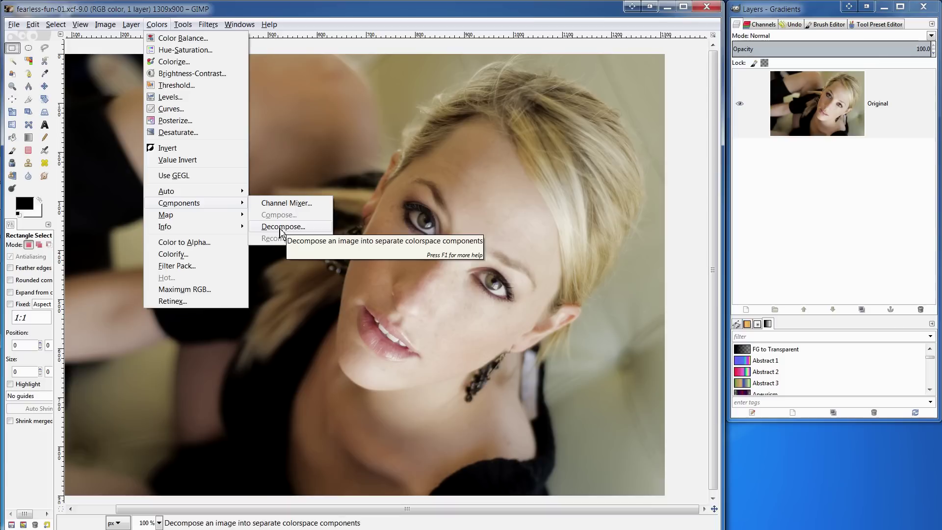
pyautogui.rightClick(250, 78)
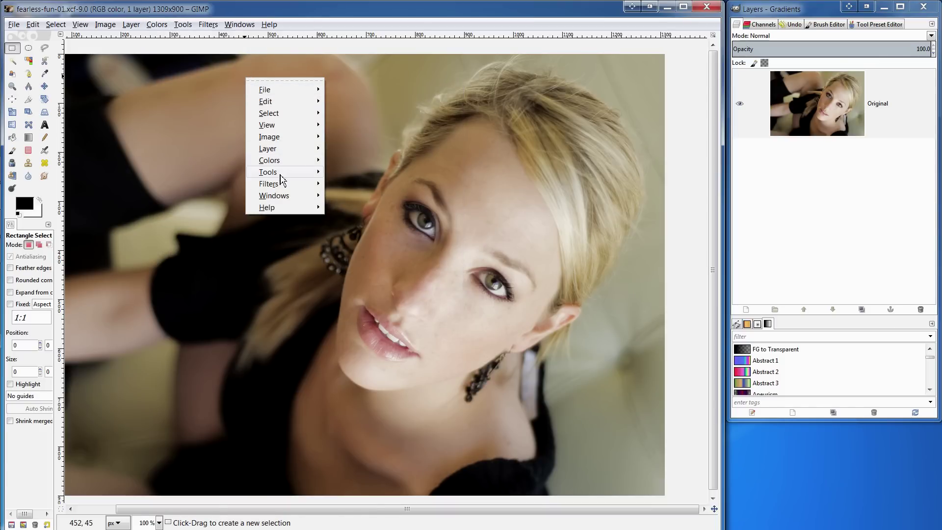
pyautogui.moveTo(287, 162)
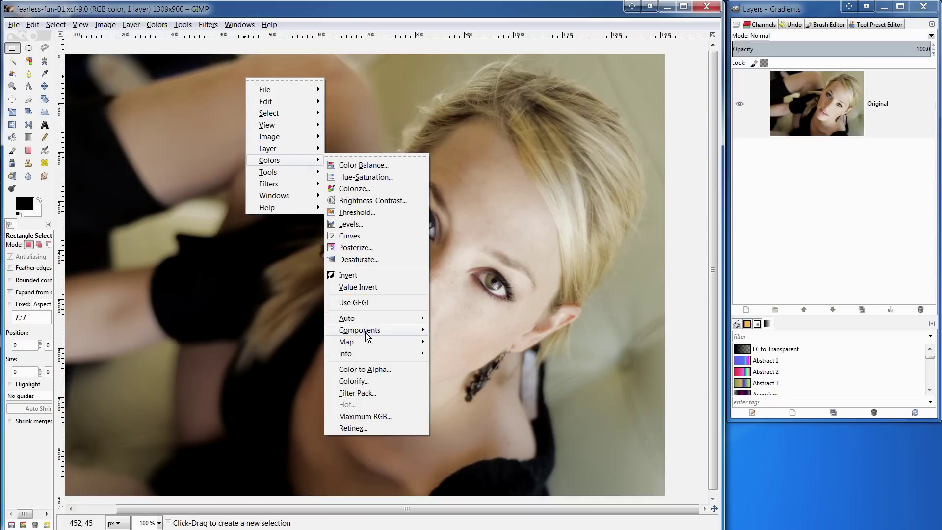
pyautogui.moveTo(369, 335)
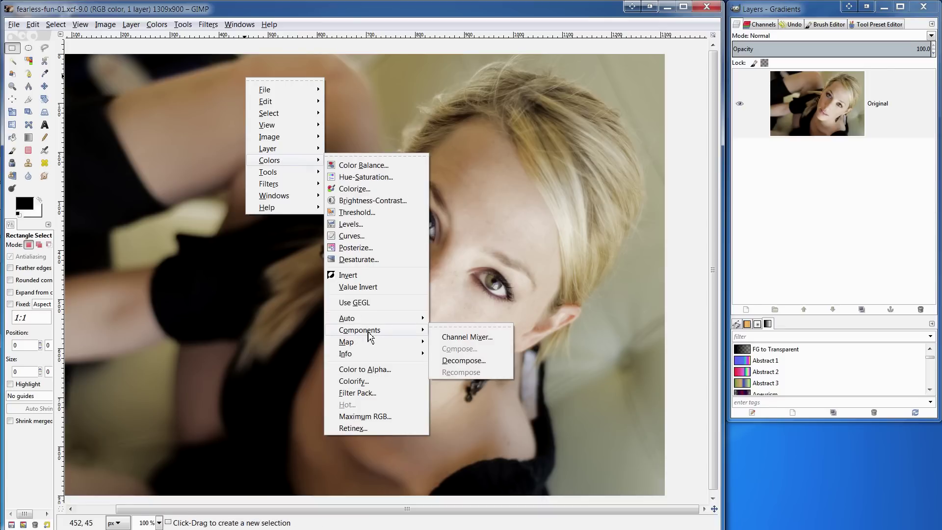
pyautogui.click(455, 327)
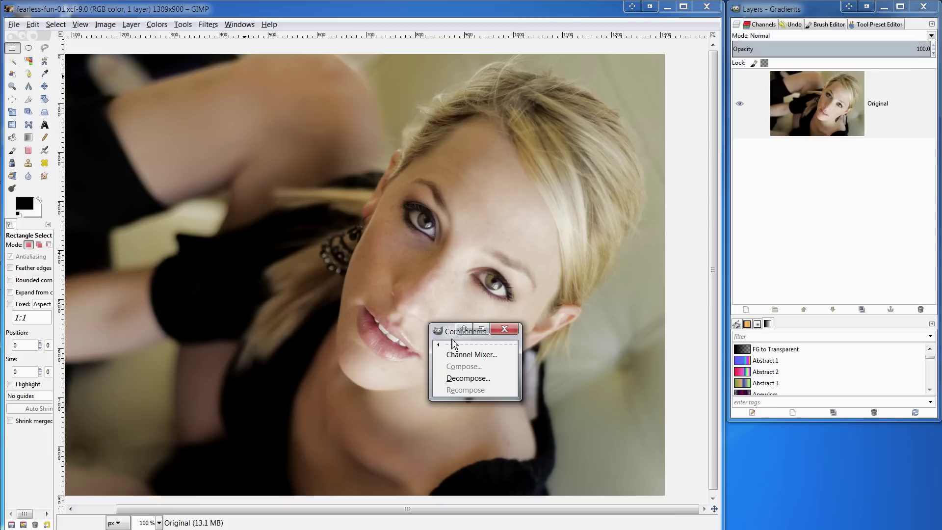
# Resize the components window and park it below the Layers dock
pyautogui.moveTo(520, 401); pyautogui.dragTo(717, 468)
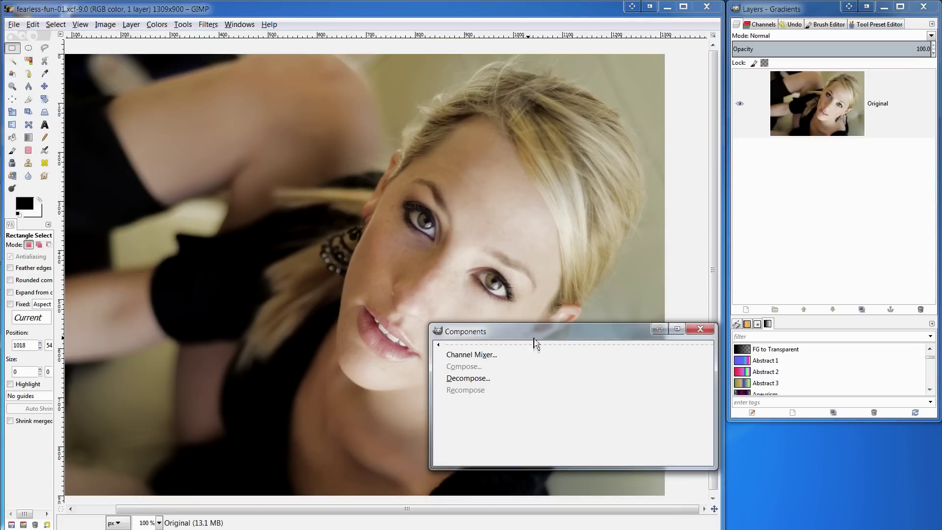
pyautogui.moveTo(522, 337); pyautogui.dragTo(747, 396)
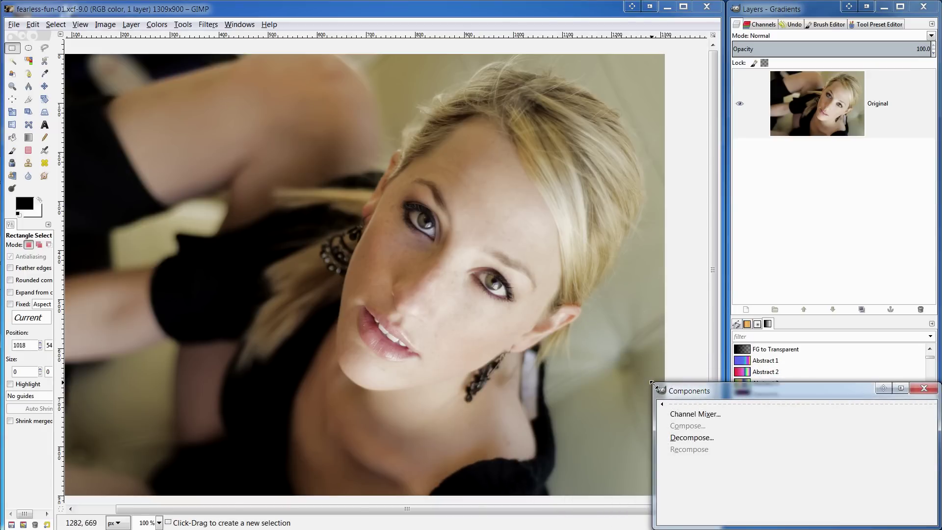
pyautogui.moveTo(654, 383); pyautogui.dragTo(726, 423)
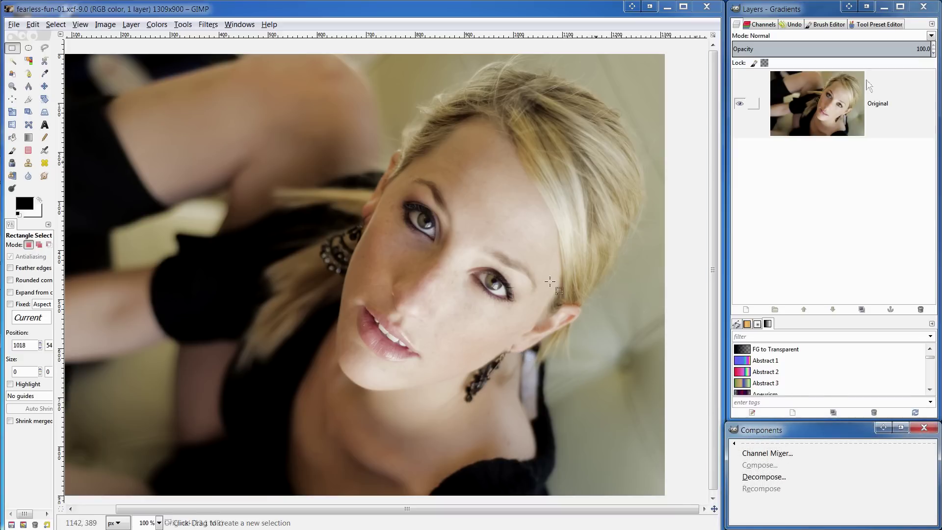
# Duplicate the Original layer and rename the copy 'RGB'
pyautogui.click(893, 115)
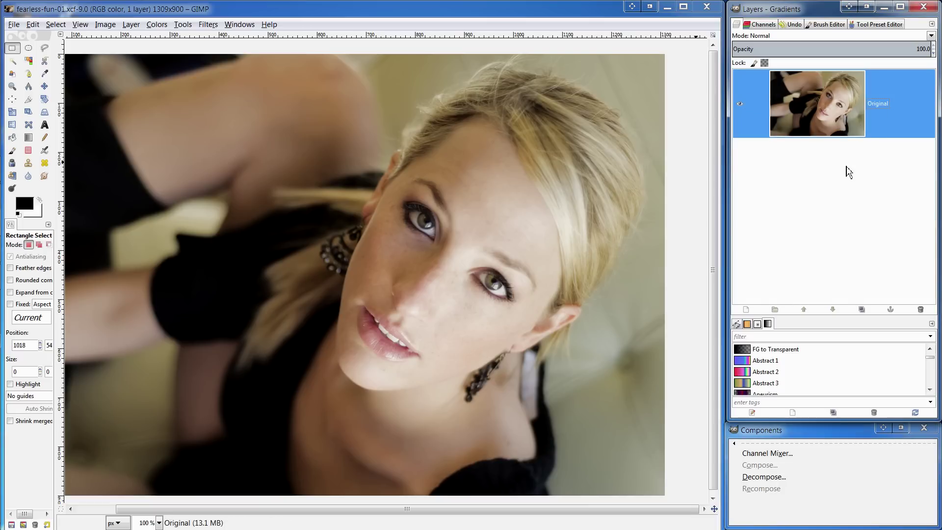
pyautogui.click(862, 309)
pyautogui.click(900, 110)
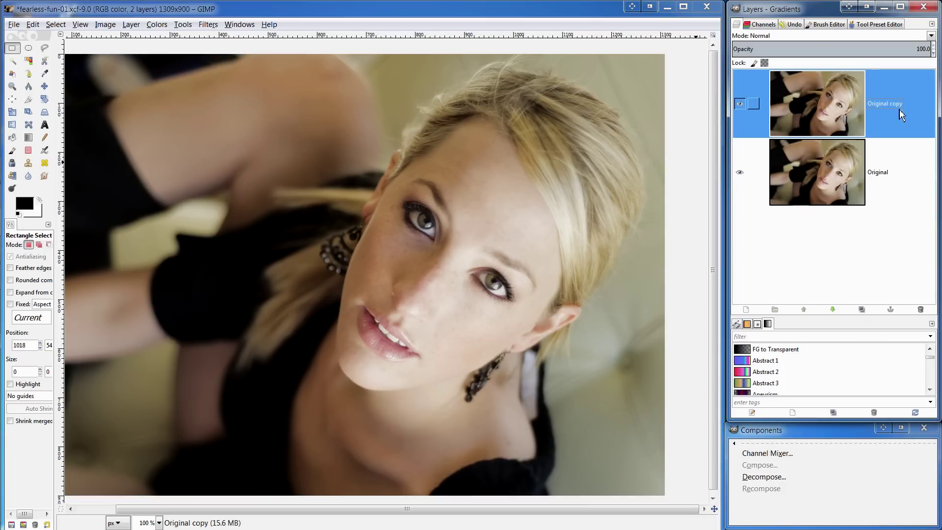
pyautogui.doubleClick(895, 104)
pyautogui.press('BackSpace')
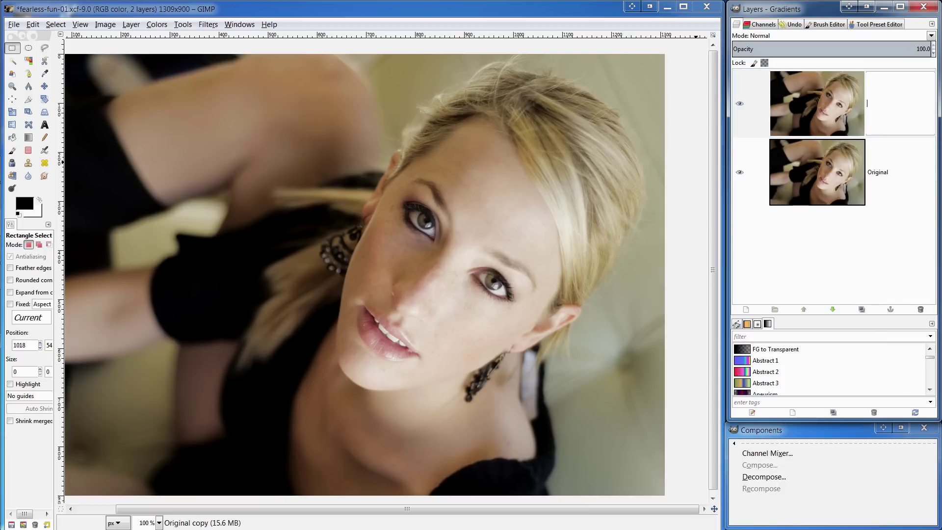
pyautogui.write('RGB')
pyautogui.press('Return')
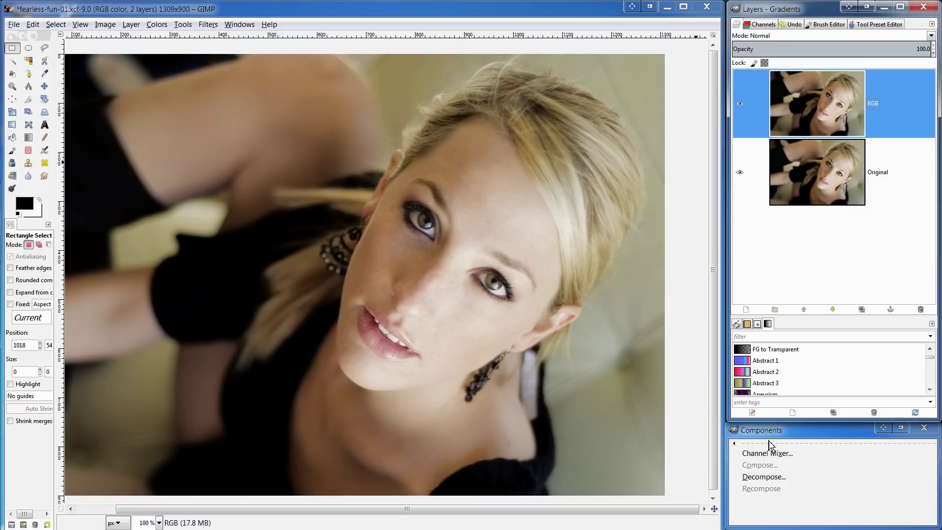
# Decompose the RGB layer using the RGB colour model into separate layers
pyautogui.click(763, 478)
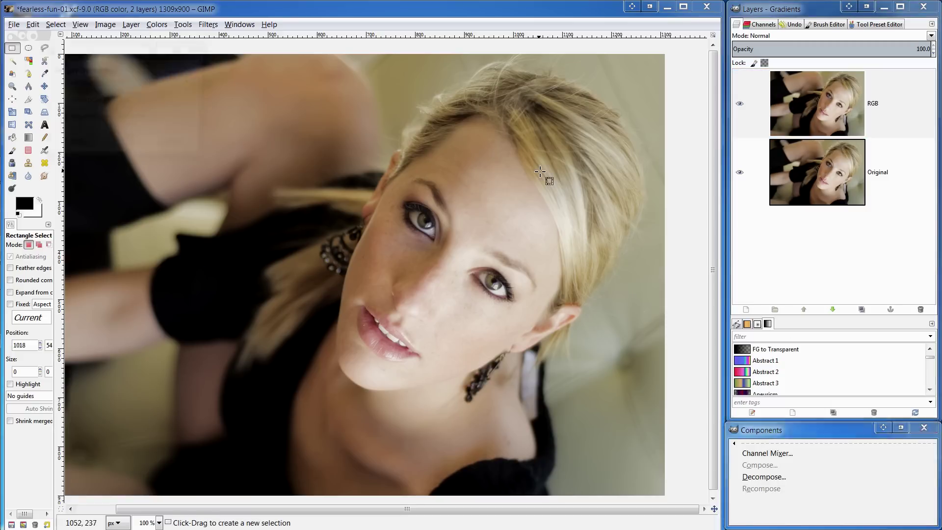
pyautogui.click(130, 82)
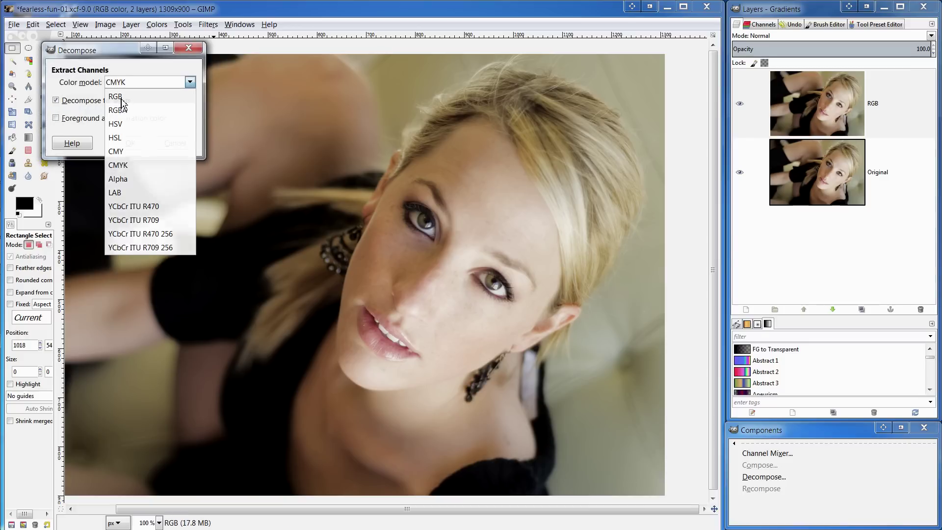
pyautogui.click(113, 100)
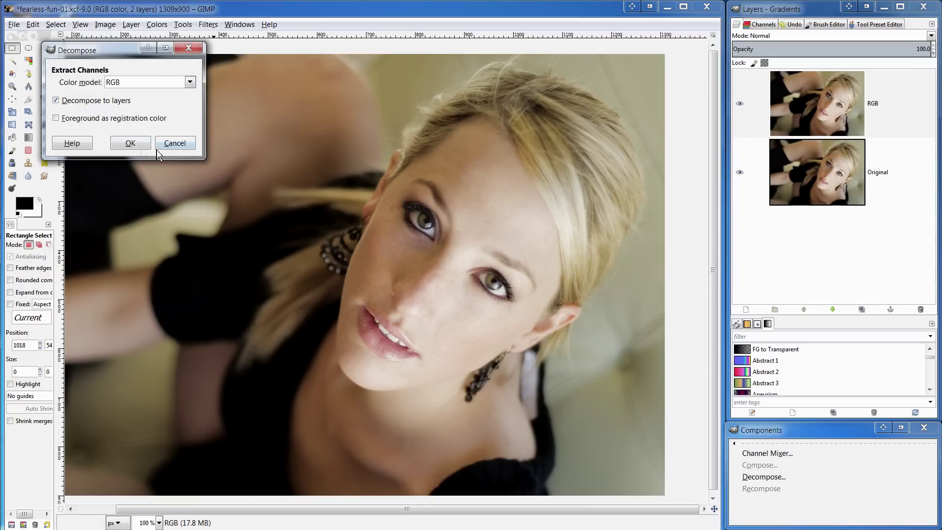
pyautogui.click(123, 144)
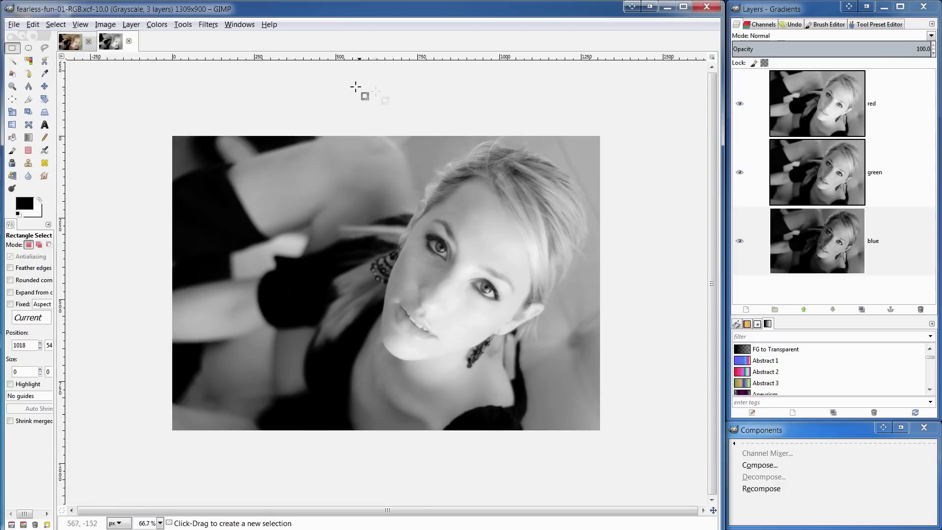
# View the decomposed image at 100%, hide red and green, and select blue
pyautogui.click(362, 154)
pyautogui.press('1')
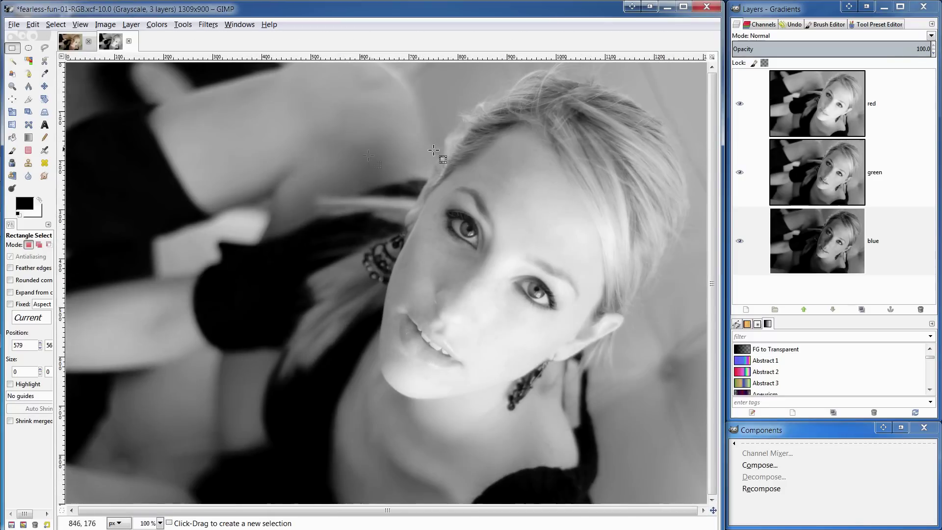
pyautogui.click(740, 104)
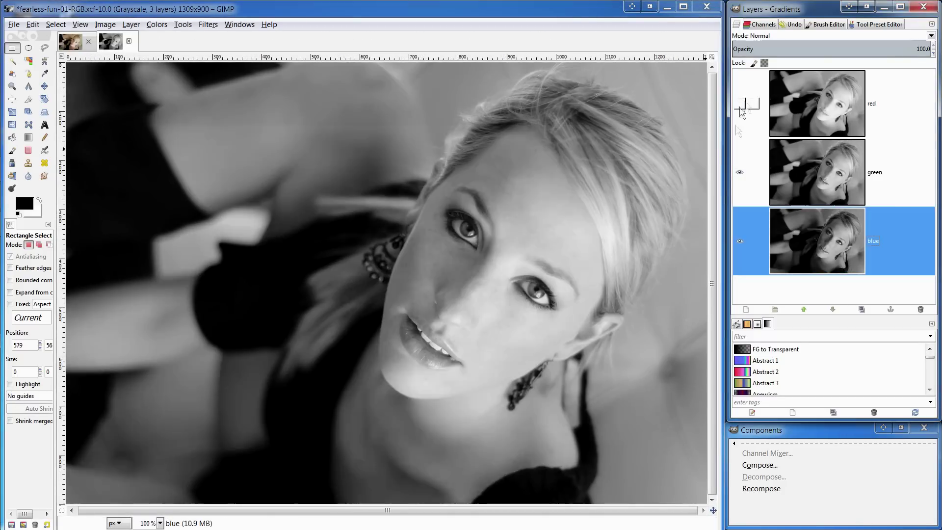
pyautogui.click(742, 189)
pyautogui.click(746, 182)
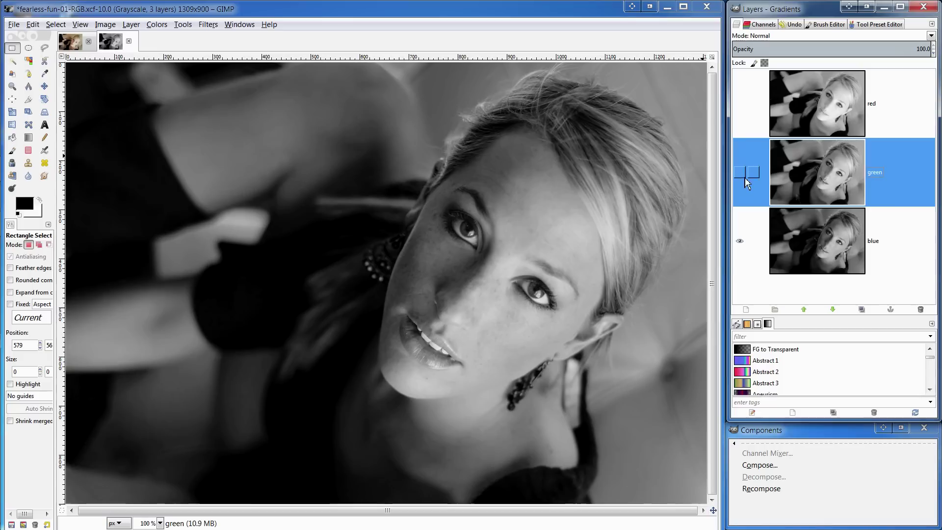
pyautogui.click(740, 216)
# Lower the blue layer's brightness and contrast to -20, then show green again
pyautogui.click(156, 24)
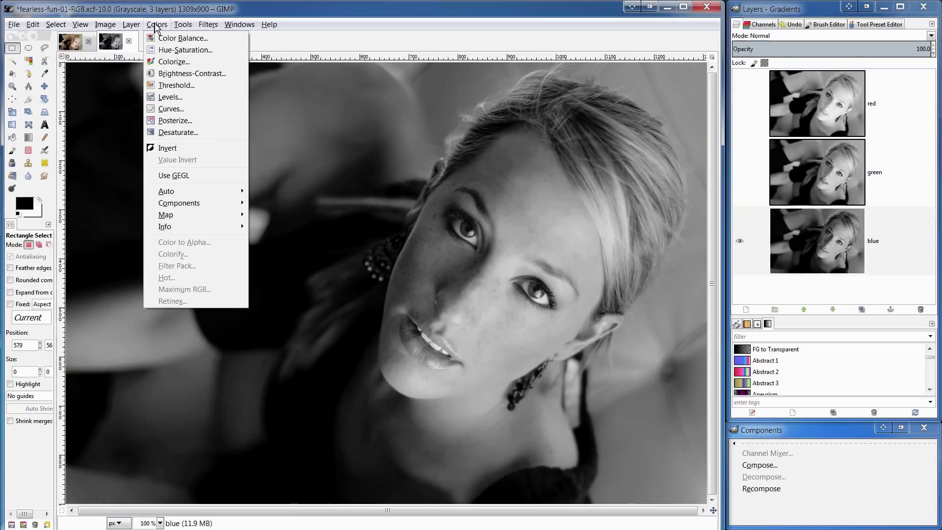
pyautogui.click(167, 73)
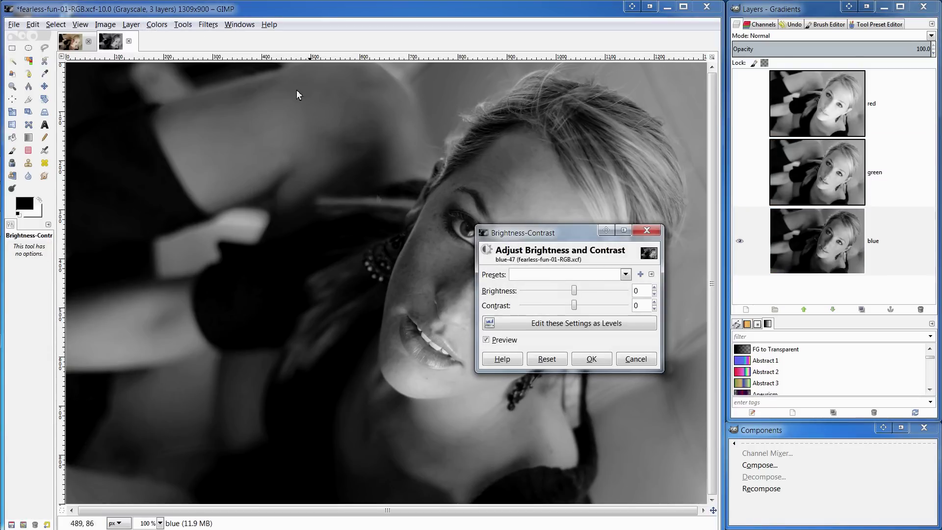
pyautogui.moveTo(540, 240); pyautogui.dragTo(779, 199)
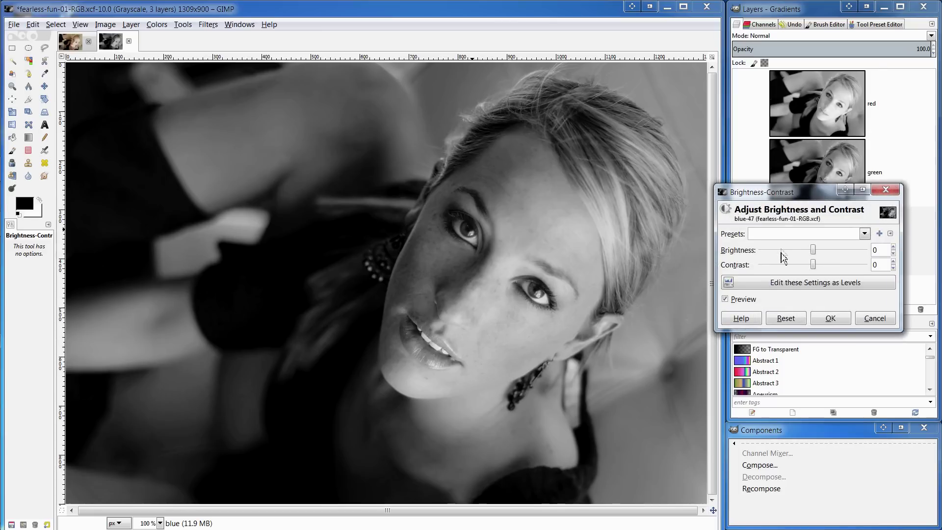
pyautogui.moveTo(782, 253); pyautogui.dragTo(774, 253)
pyautogui.moveTo(781, 265); pyautogui.dragTo(774, 265)
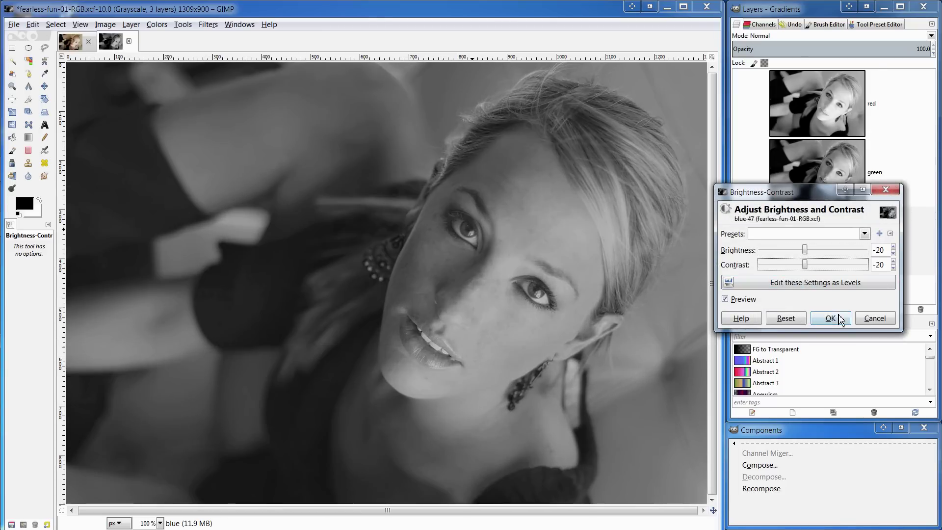
pyautogui.click(830, 318)
pyautogui.click(758, 183)
pyautogui.click(740, 172)
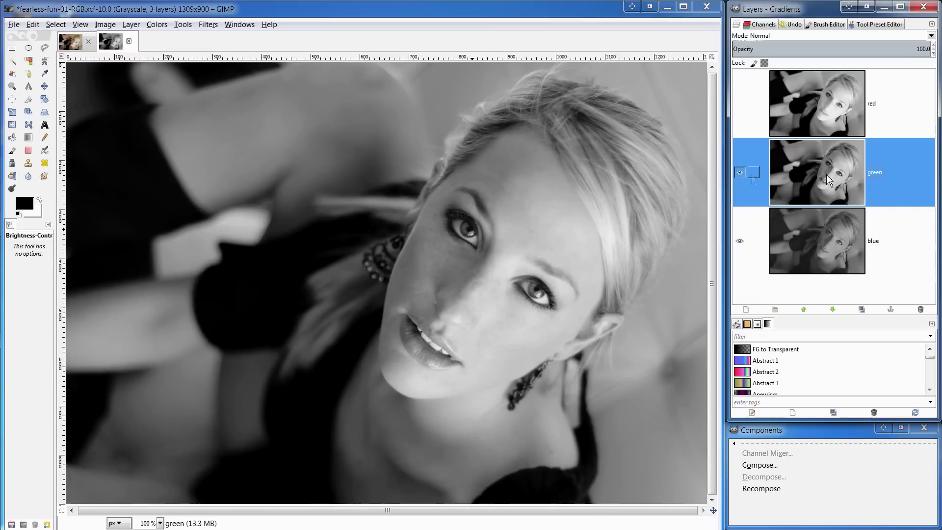
# Apply a Curves adjustment to the green layer, pulling the top endpoint left to brighten
pyautogui.click(164, 27)
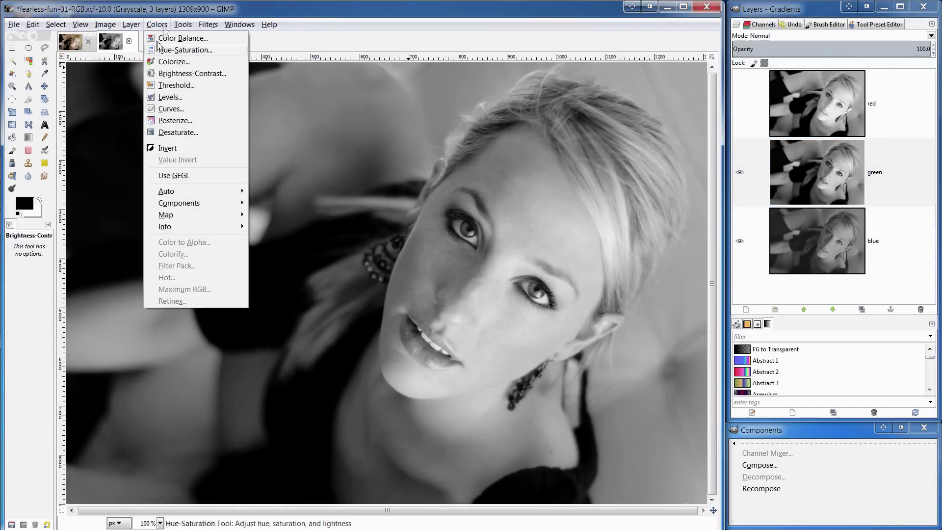
pyautogui.click(167, 113)
pyautogui.moveTo(145, 244); pyautogui.dragTo(148, 249)
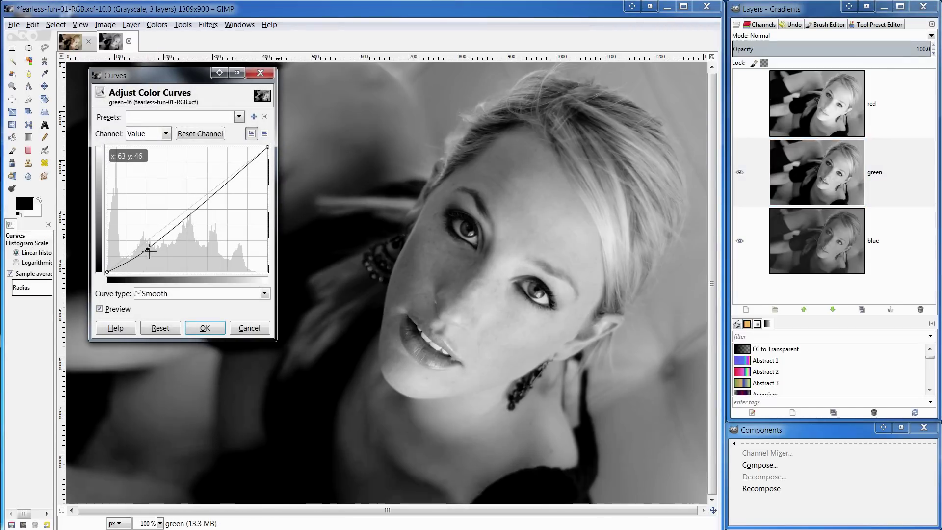
pyautogui.moveTo(217, 196); pyautogui.dragTo(225, 173)
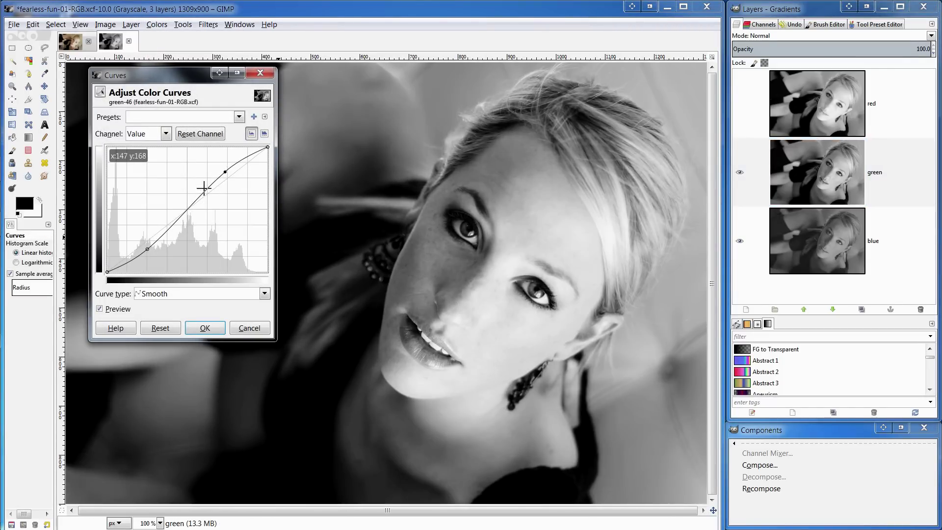
pyautogui.click(149, 251)
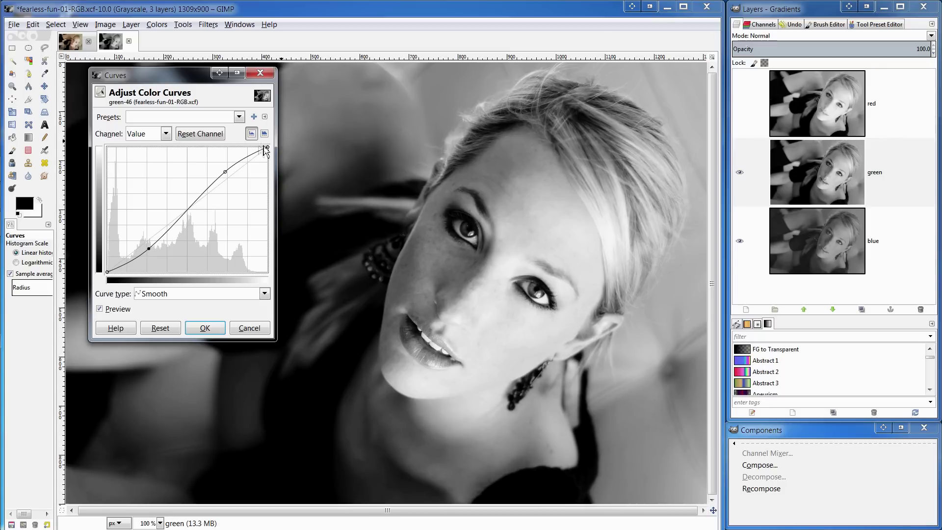
pyautogui.moveTo(267, 147); pyautogui.dragTo(259, 148)
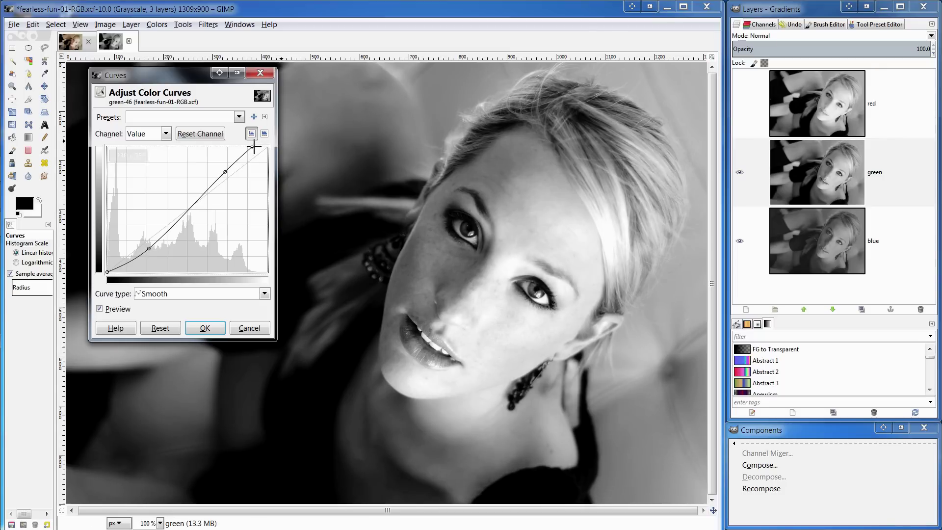
pyautogui.press('Return')
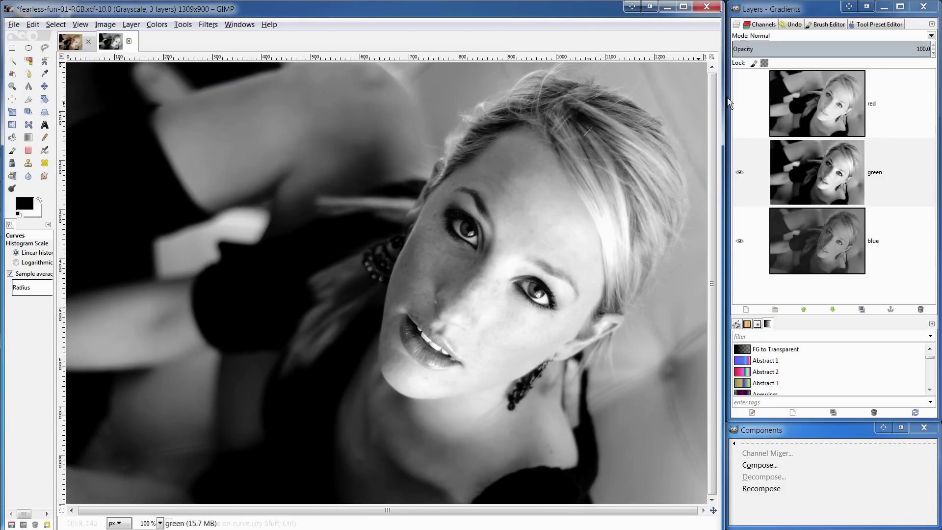
# Show the red layer and raise its brightness and contrast to 10
pyautogui.click(740, 103)
pyautogui.click(756, 103)
pyautogui.click(157, 24)
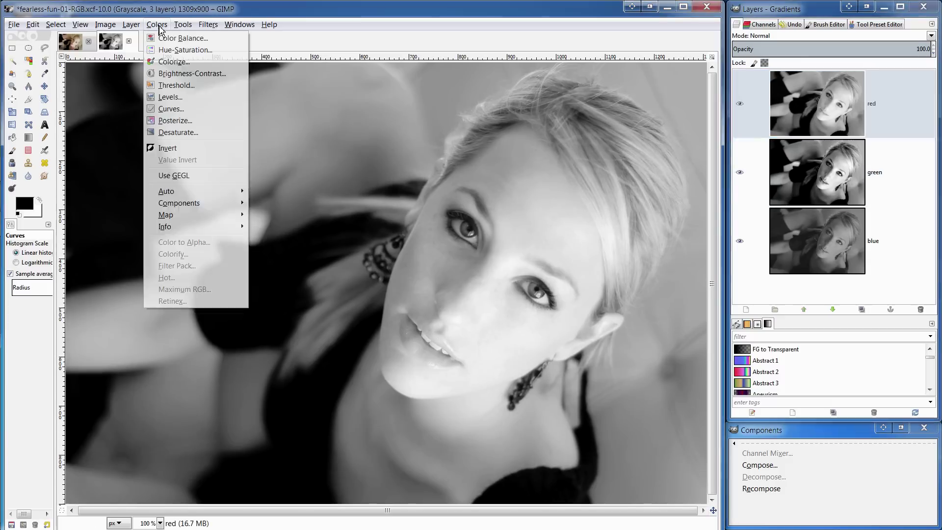
pyautogui.click(170, 74)
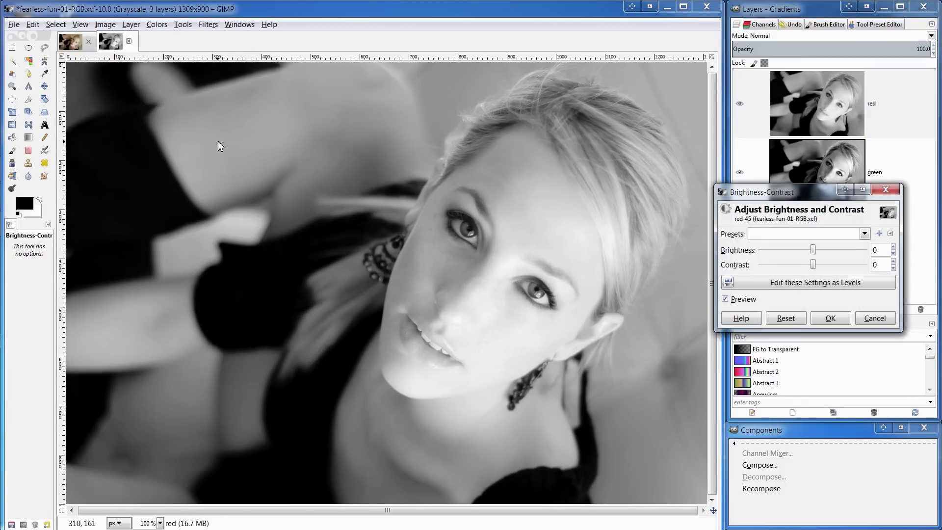
pyautogui.click(835, 251)
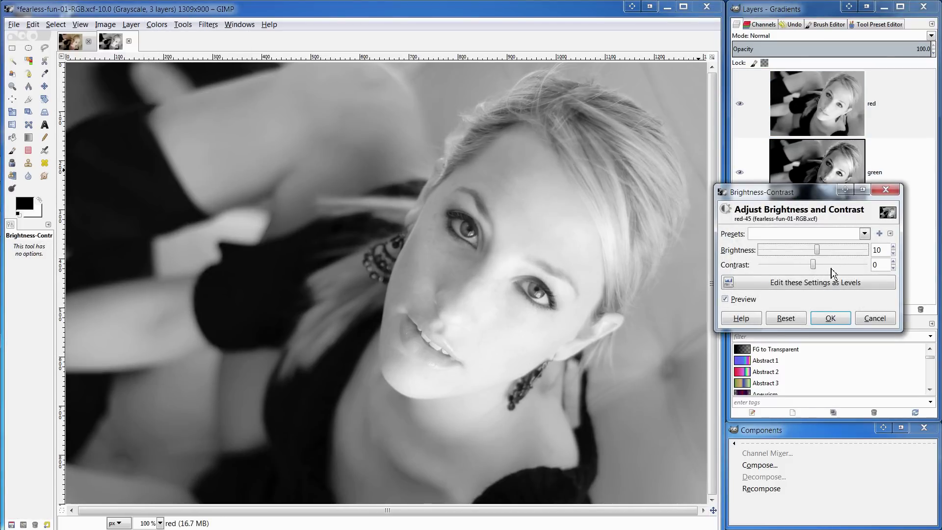
pyautogui.click(832, 267)
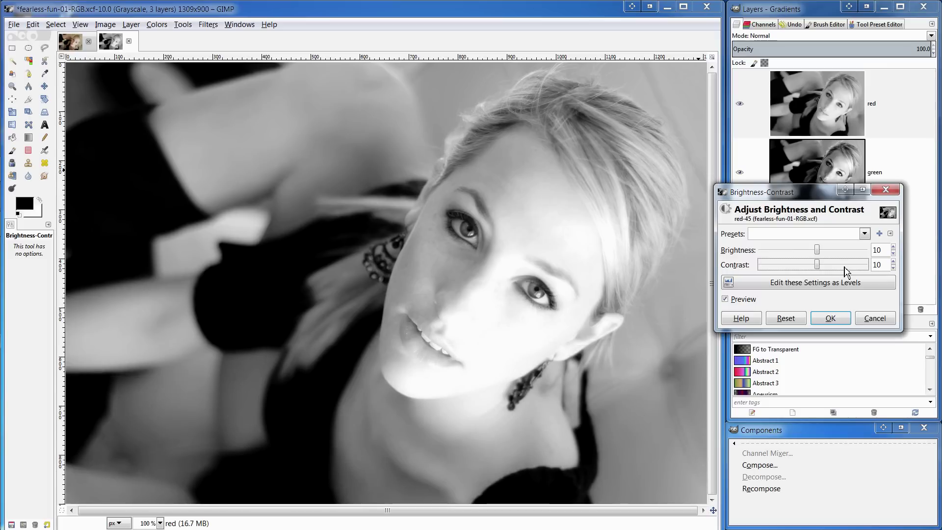
pyautogui.click(830, 318)
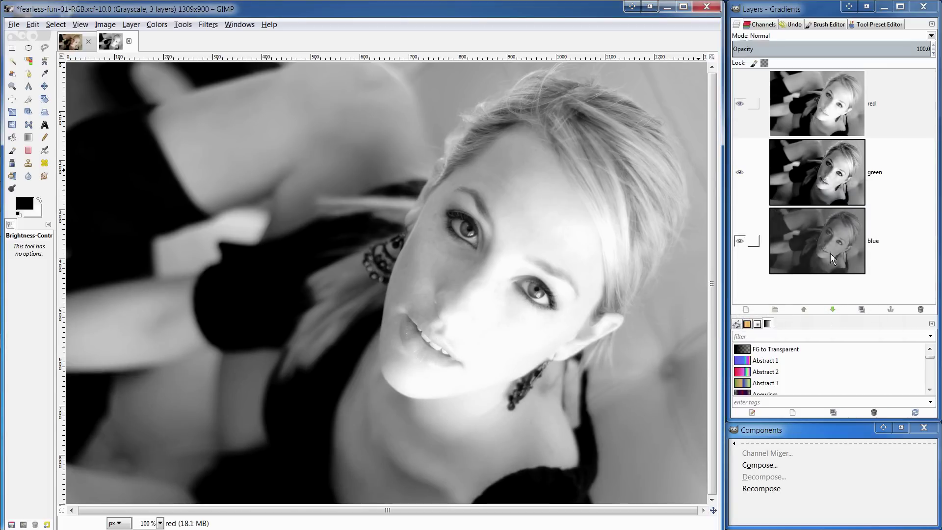
# Recompose the adjusted channels into the portrait and compare the RGB layer against Original
pyautogui.click(771, 489)
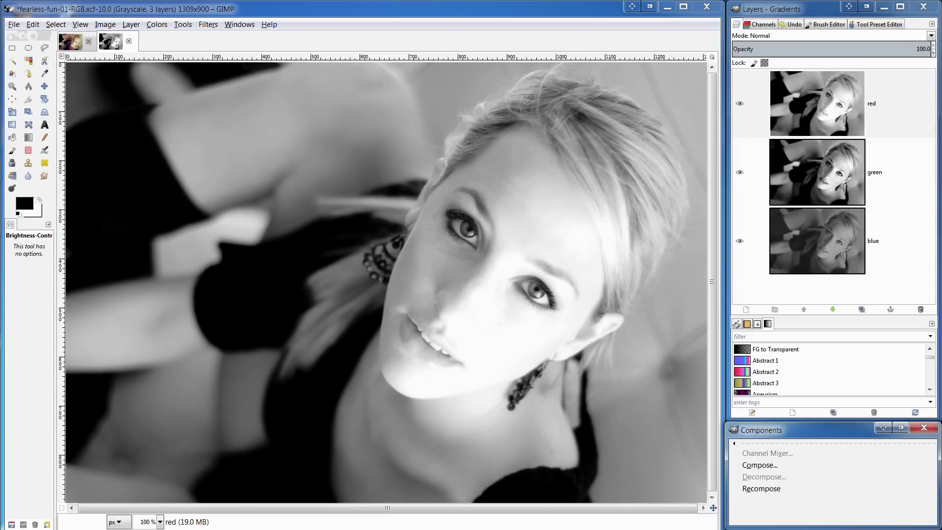
pyautogui.click(69, 42)
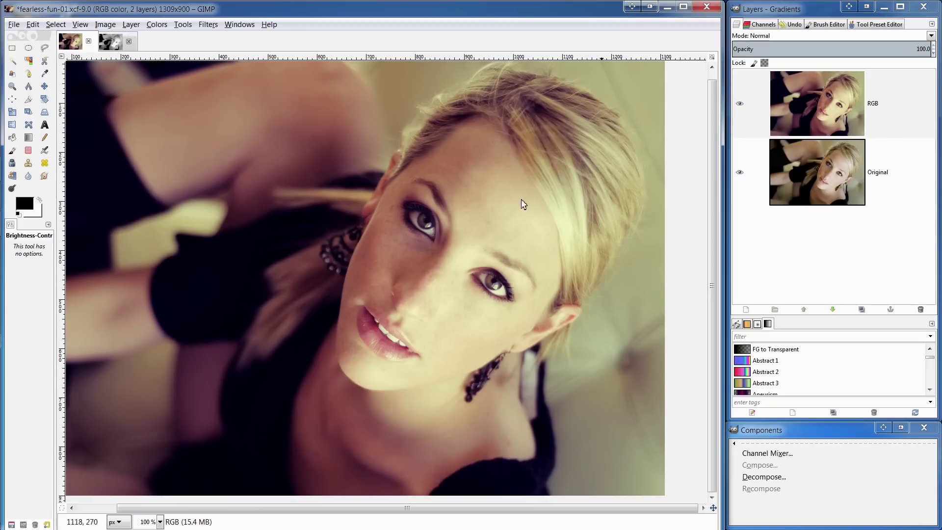
pyautogui.click(741, 104)
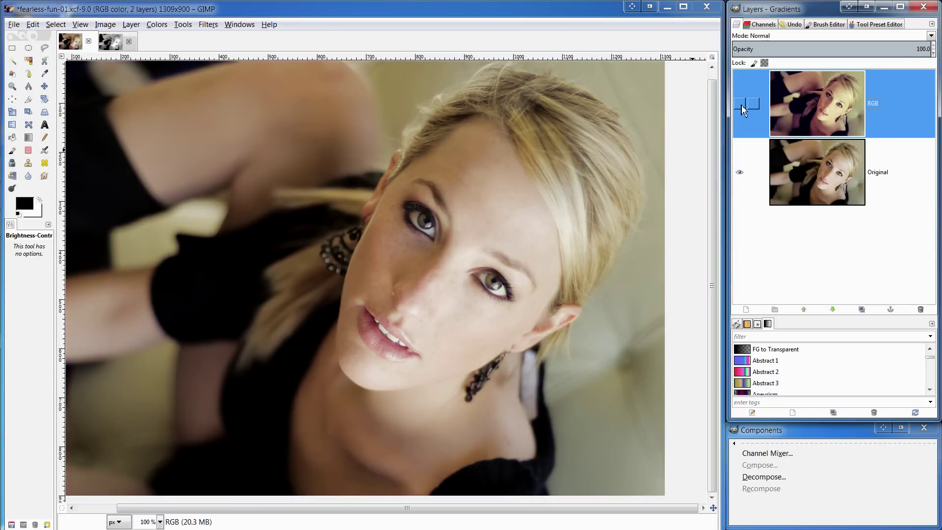
pyautogui.click(741, 104)
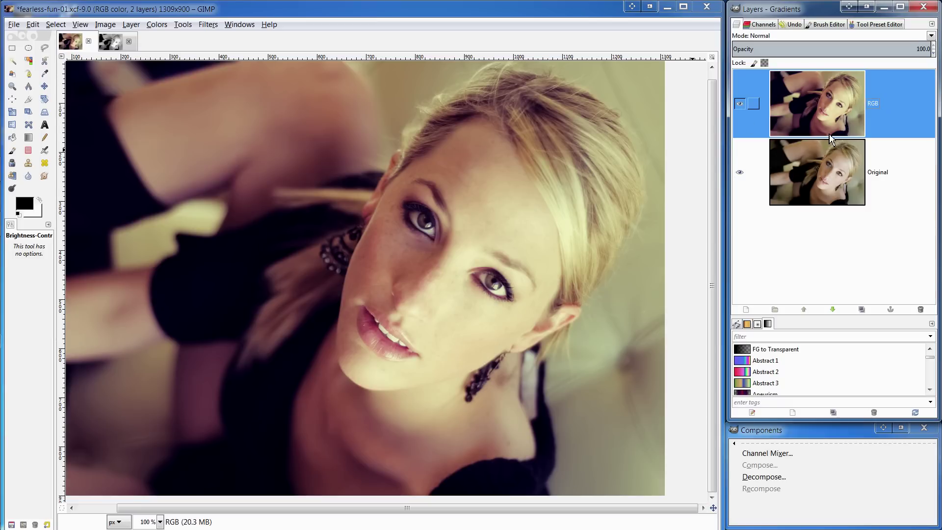
# Duplicate Original, move the copy to the top, and rename it 'LAB'
pyautogui.click(828, 182)
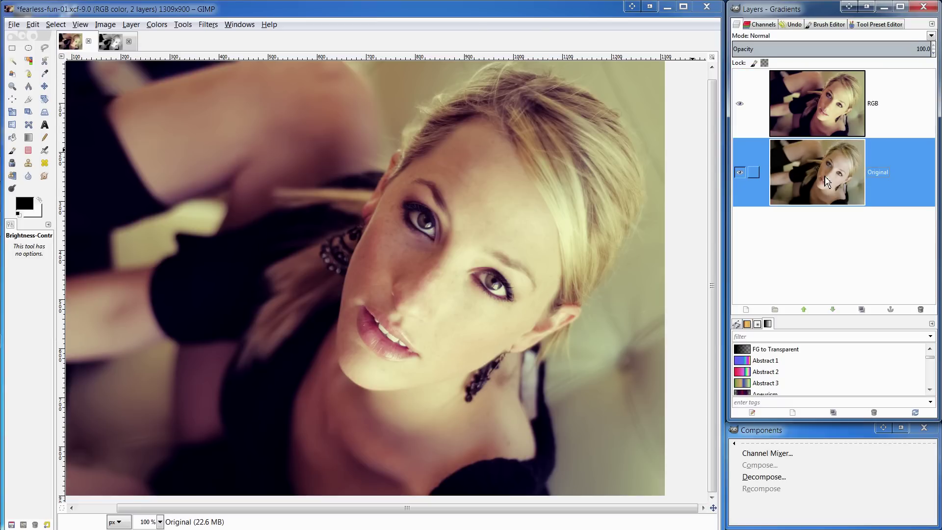
pyautogui.click(862, 309)
pyautogui.moveTo(817, 172); pyautogui.dragTo(817, 107)
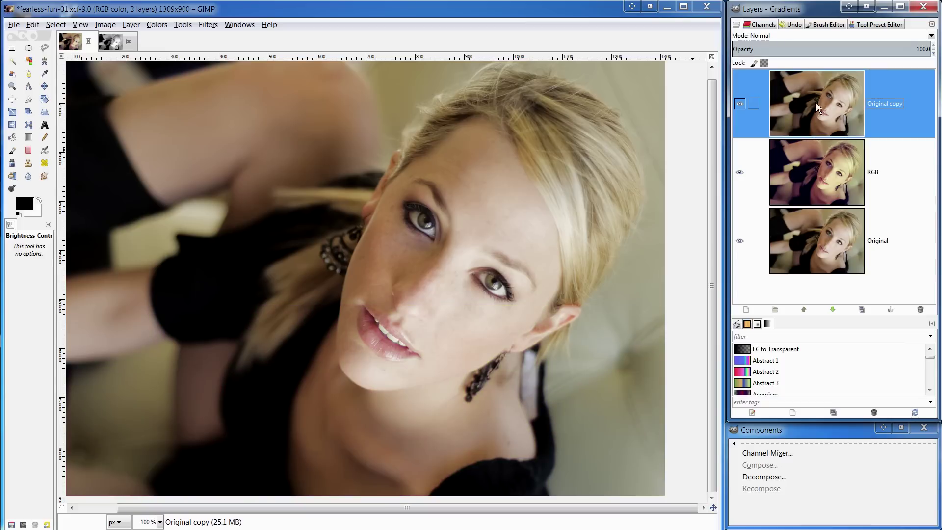
pyautogui.doubleClick(896, 105)
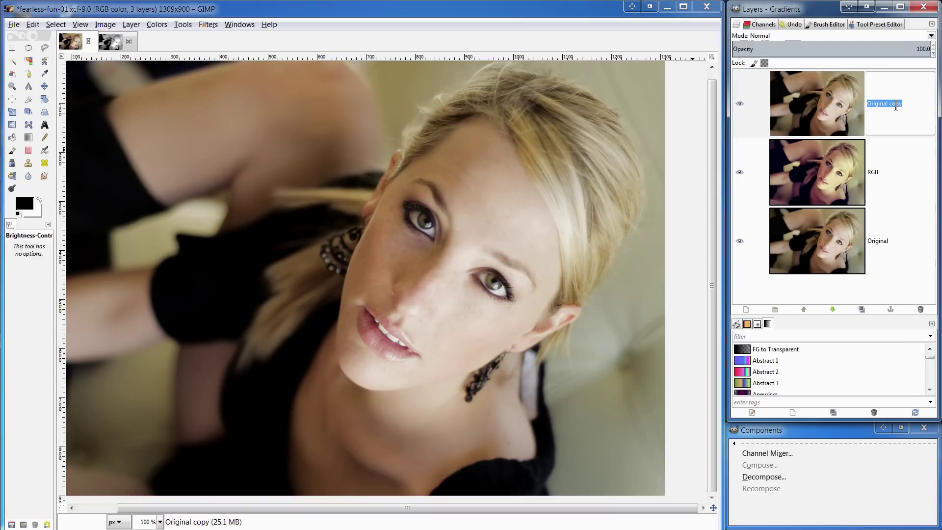
pyautogui.write('LAB')
pyautogui.press('Return')
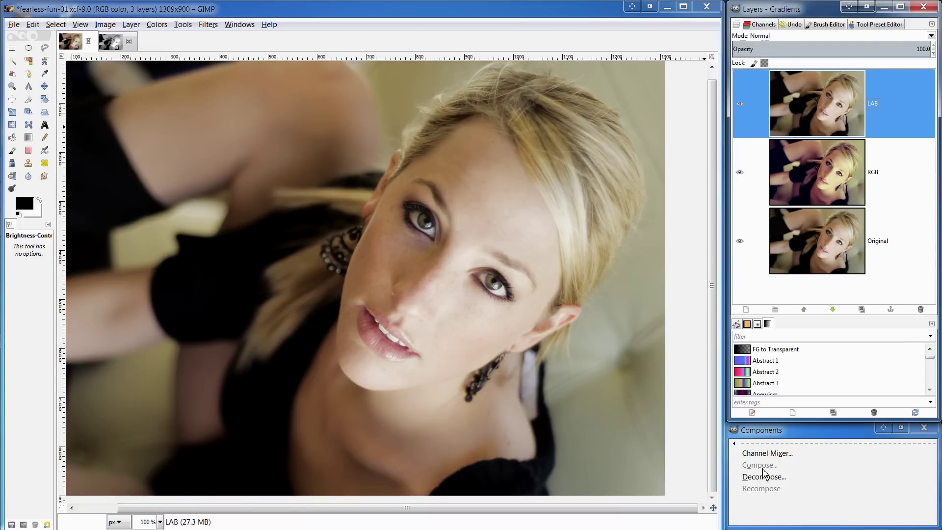
# Decompose the LAB layer using the LAB colour model and view it at 100%
pyautogui.click(764, 476)
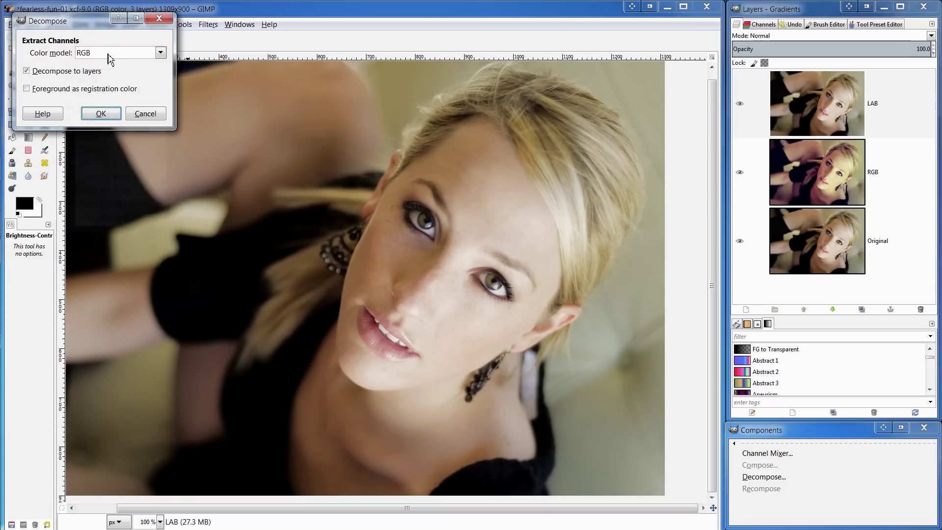
pyautogui.click(110, 53)
pyautogui.click(88, 163)
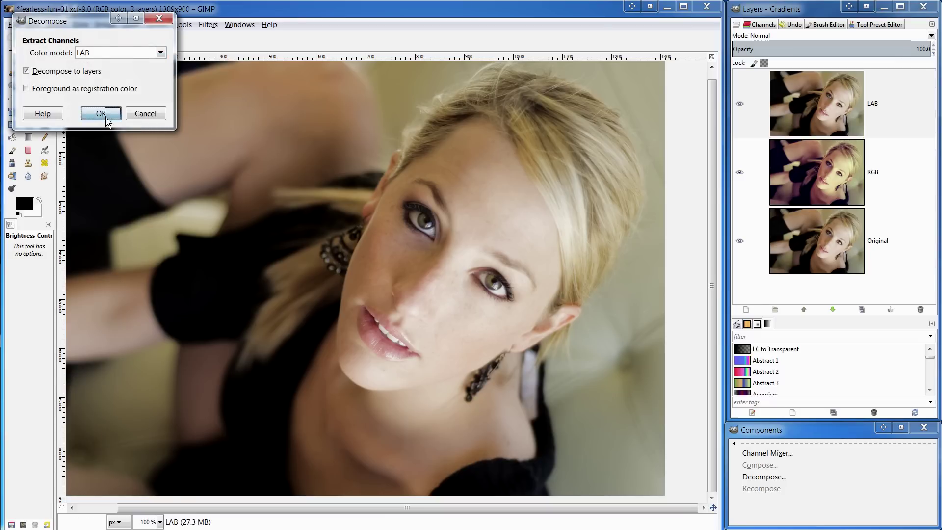
pyautogui.click(105, 115)
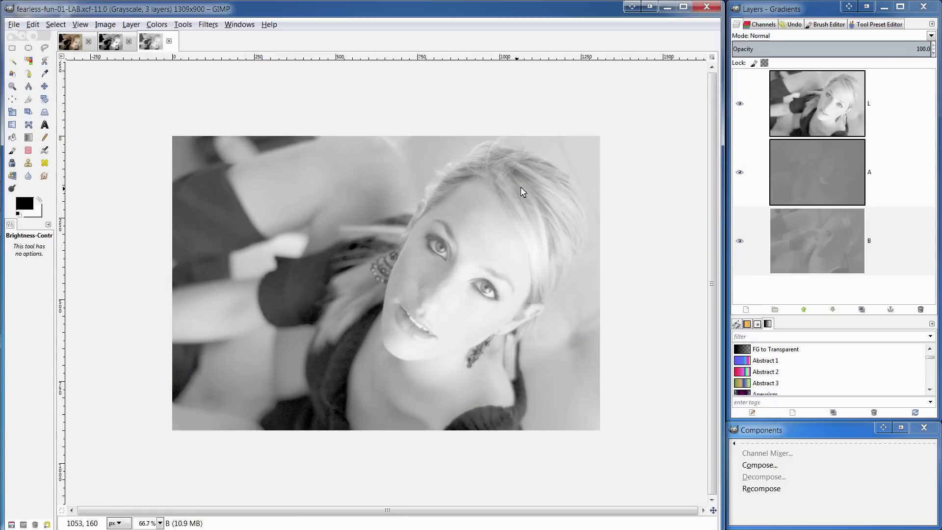
pyautogui.press('1')
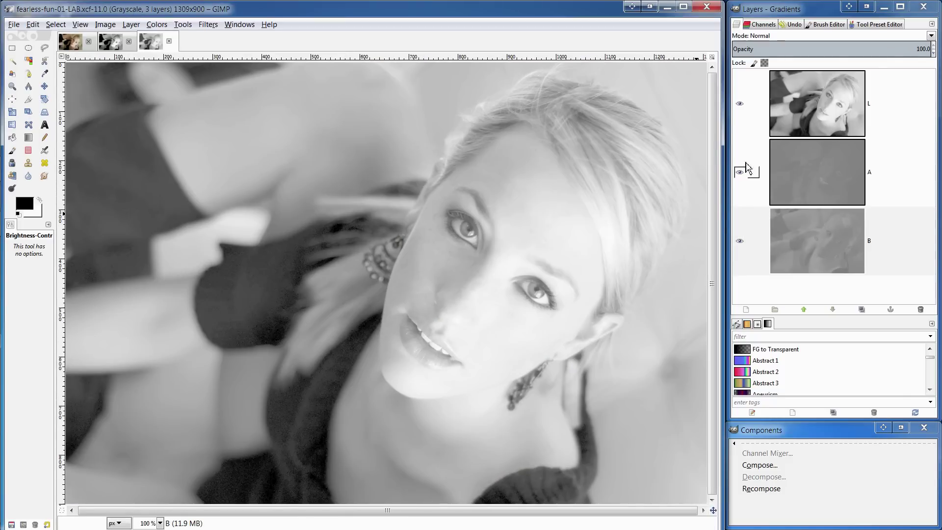
# Hide the L and A layers and raise layer B's contrast to 10
pyautogui.click(740, 103)
pyautogui.click(739, 172)
pyautogui.click(157, 25)
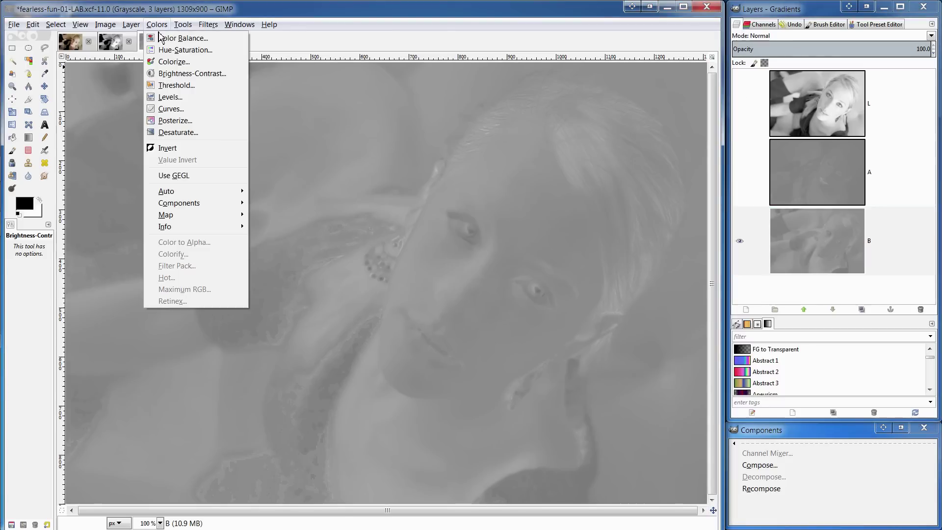
pyautogui.click(191, 72)
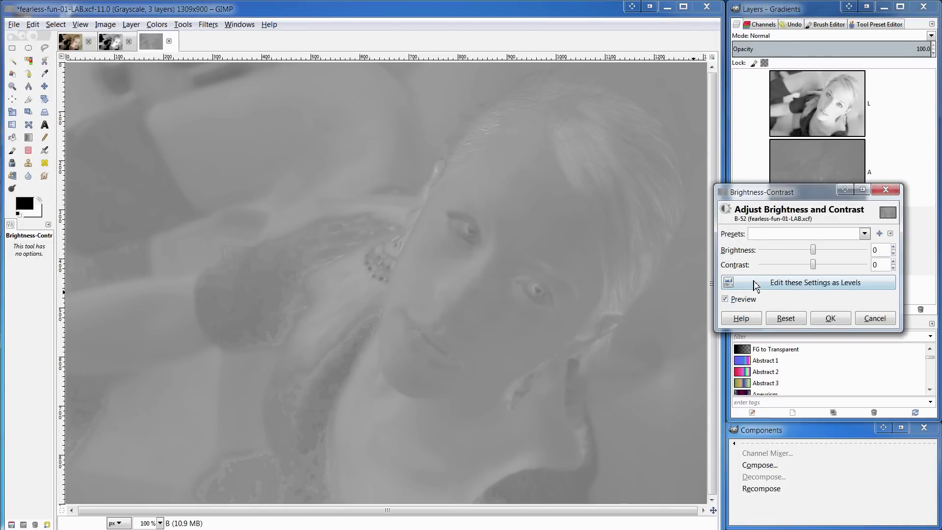
pyautogui.click(846, 266)
pyautogui.click(830, 318)
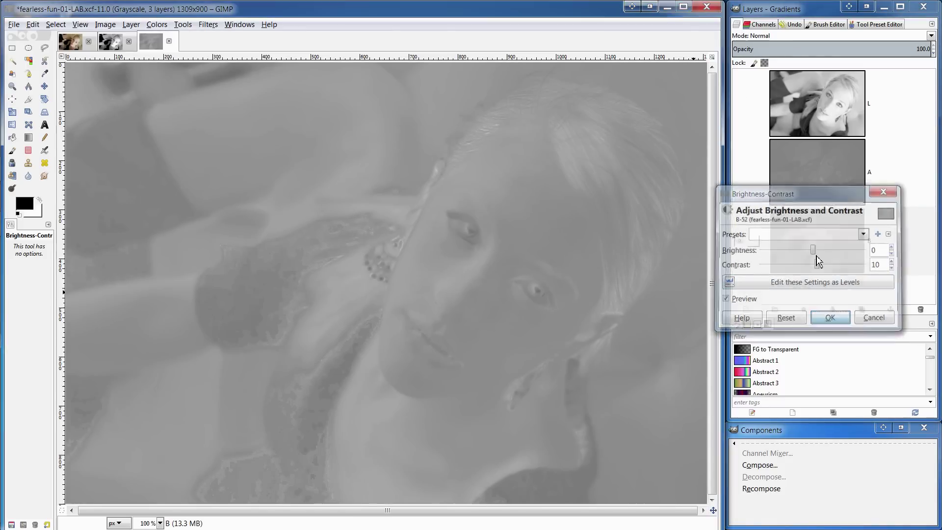
# Raise layer A's contrast to 10, then show and select the L layer
pyautogui.click(750, 183)
pyautogui.click(740, 171)
pyautogui.click(156, 24)
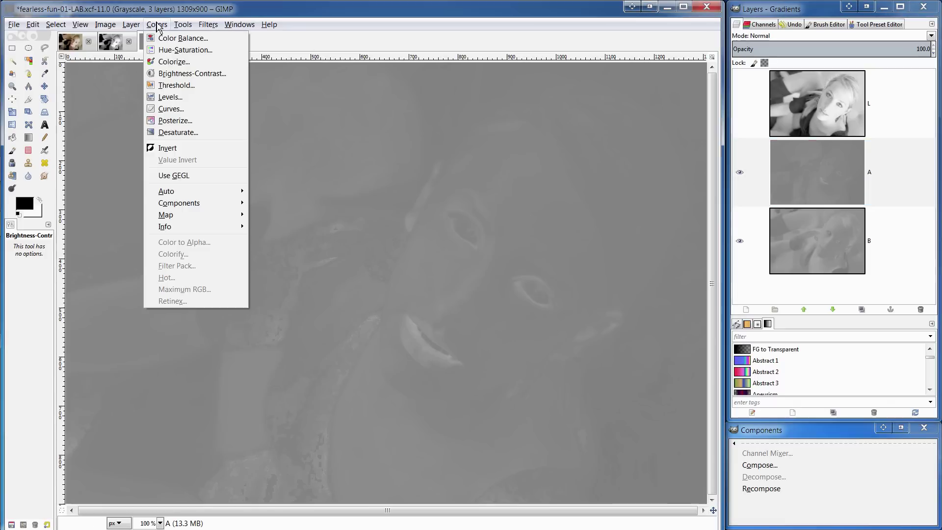
pyautogui.click(173, 78)
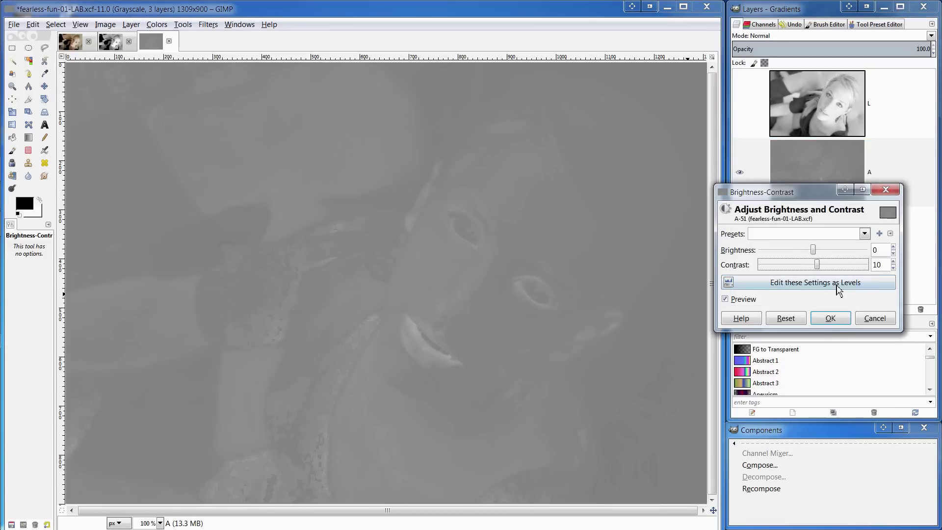
pyautogui.click(830, 318)
pyautogui.click(740, 104)
pyautogui.click(788, 101)
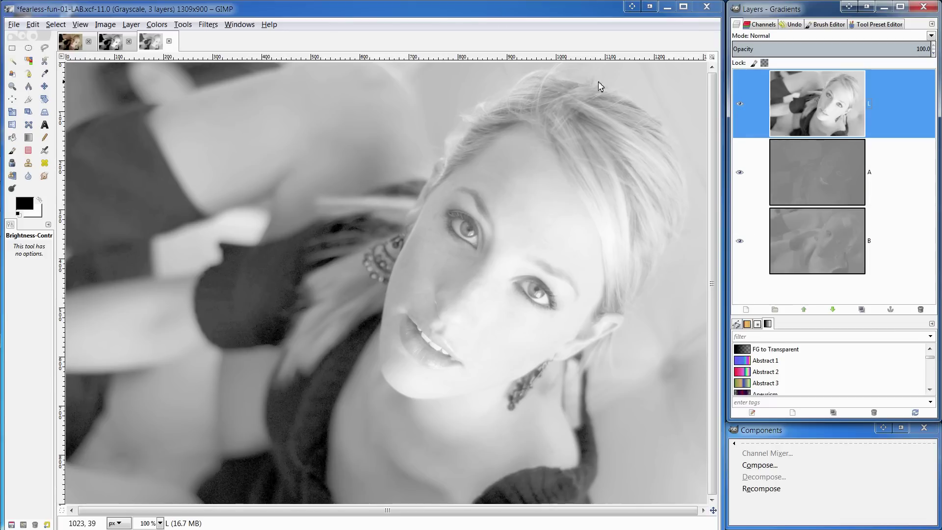
# Raise the L layer's contrast to 10 with Brightness-Contrast
pyautogui.click(157, 24)
pyautogui.click(174, 82)
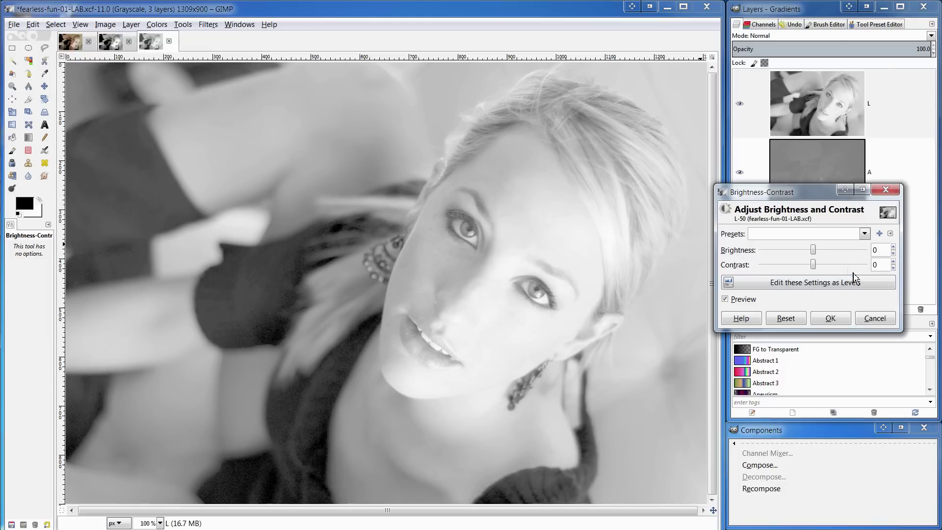
pyautogui.moveTo(854, 273); pyautogui.dragTo(858, 273)
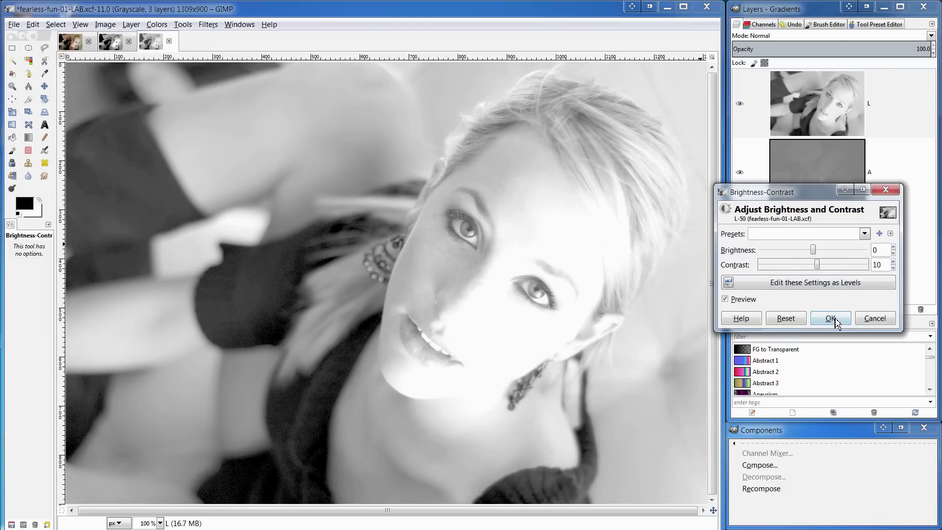
pyautogui.click(830, 318)
# Apply a brightening Curves adjustment to the L layer
pyautogui.click(157, 25)
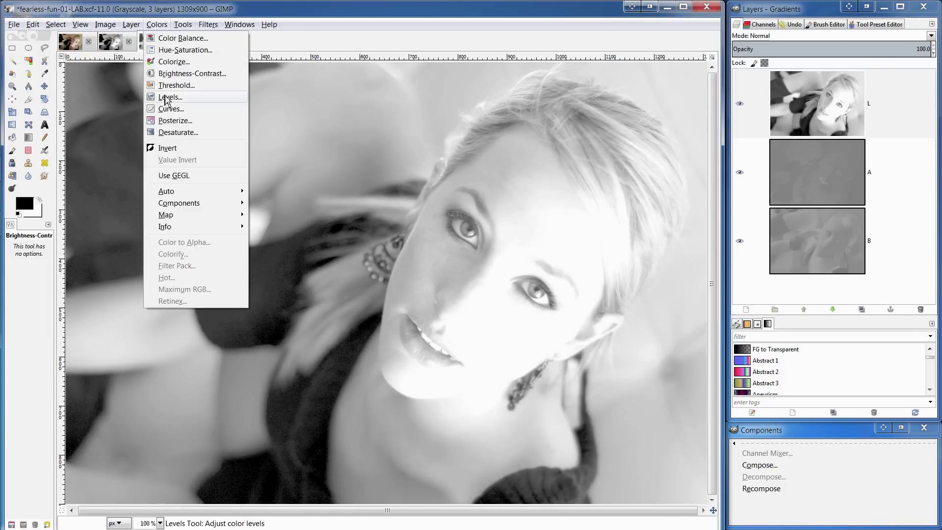
pyautogui.click(169, 109)
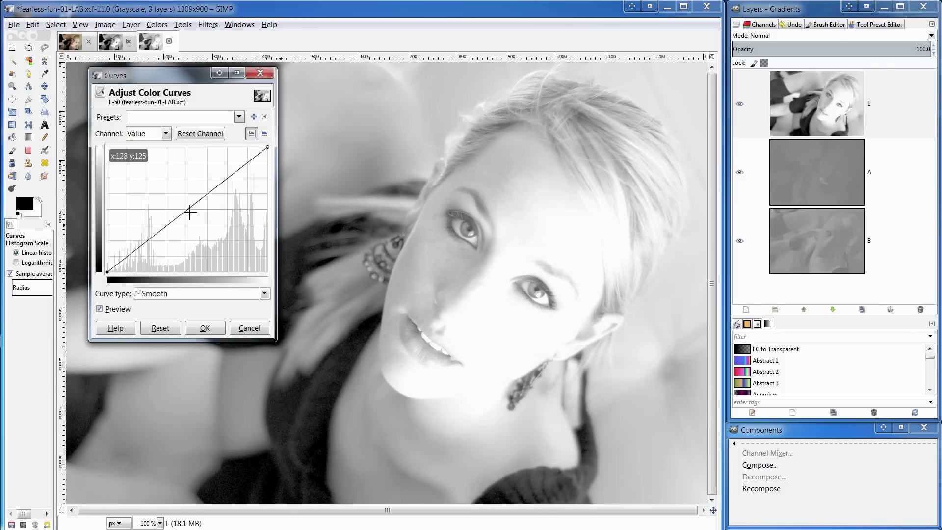
pyautogui.click(206, 327)
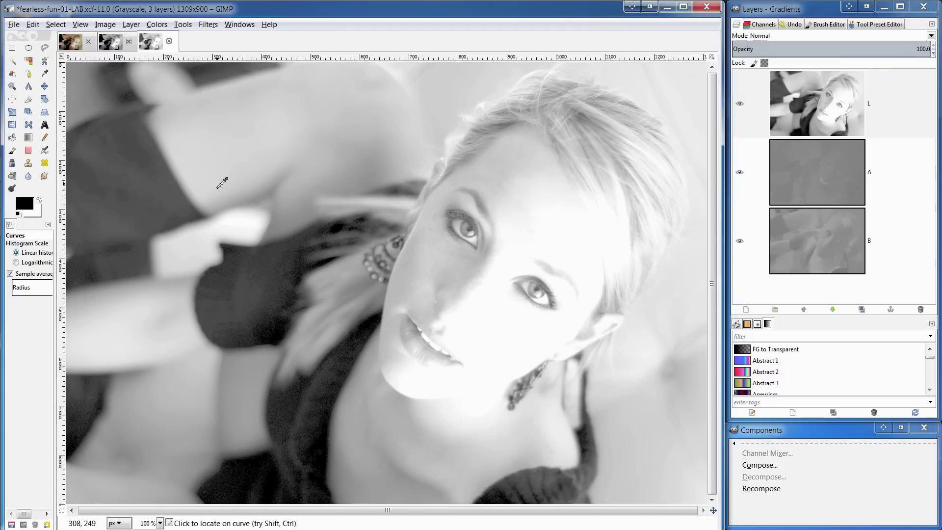
pyautogui.click(208, 24)
pyautogui.press('Escape')
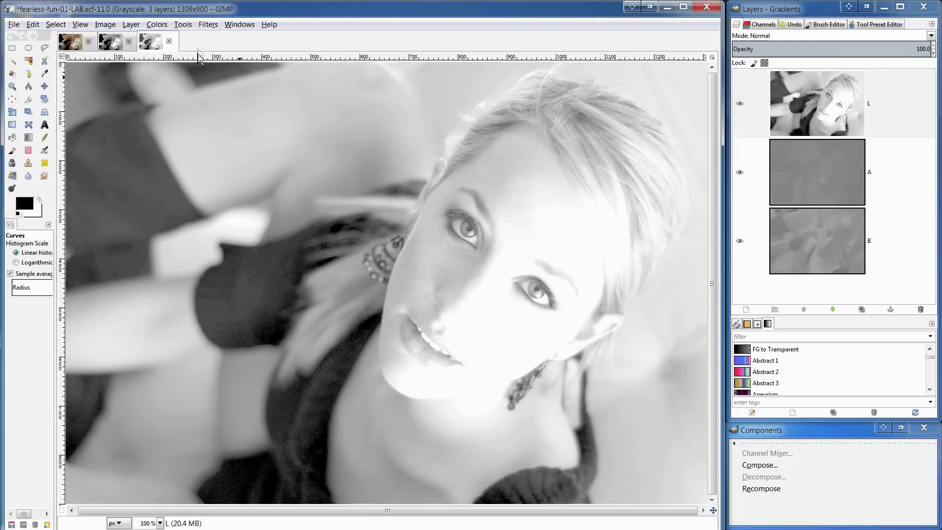
# Sharpen the L layer with Unsharp Mask at radius 1.5
pyautogui.click(208, 24)
pyautogui.moveTo(224, 101)
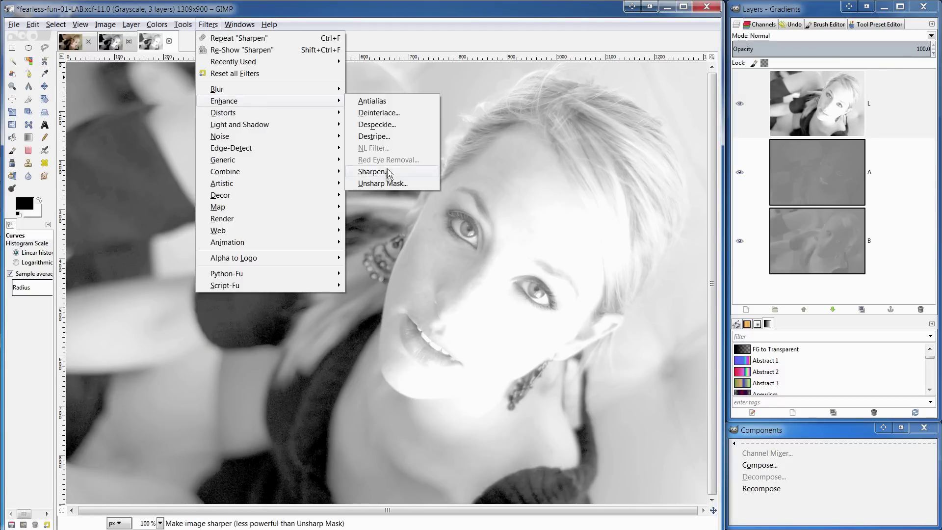
pyautogui.click(383, 183)
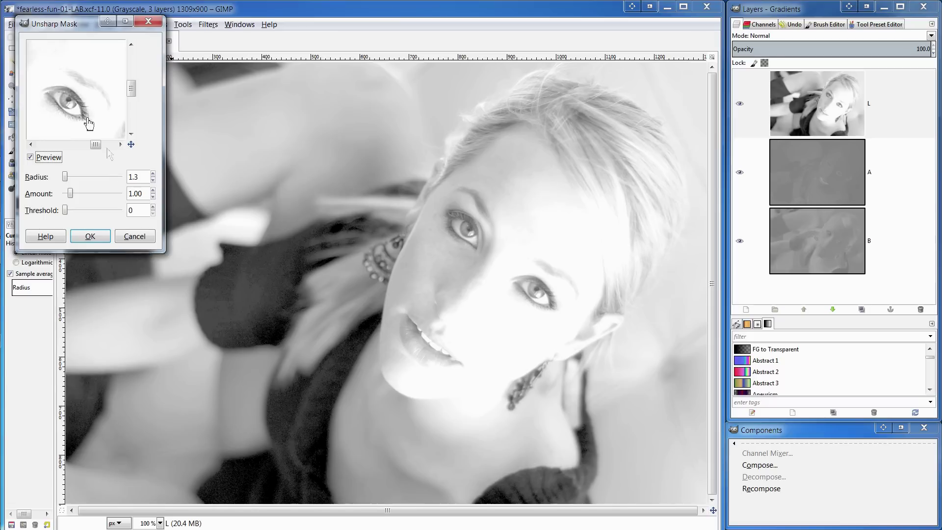
pyautogui.doubleClick(136, 177)
pyautogui.write('1.5')
pyautogui.press('Tab')
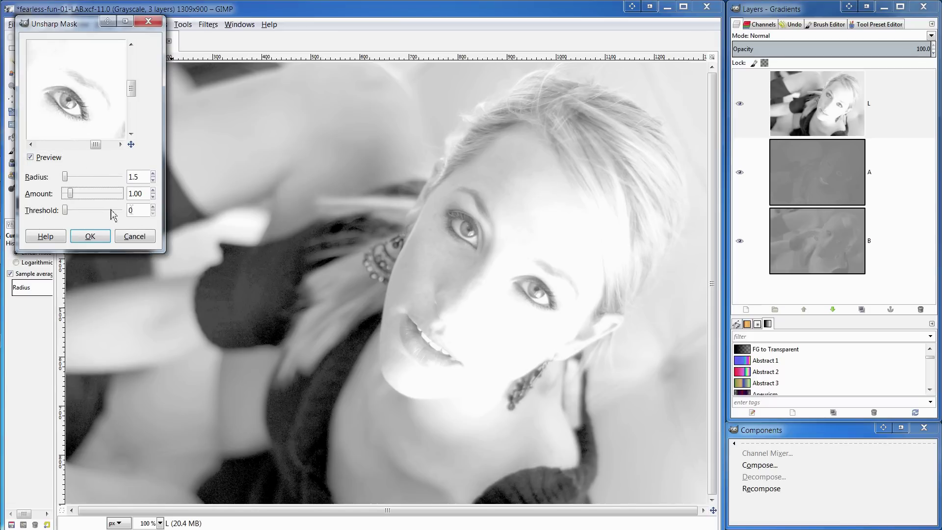
pyautogui.doubleClick(137, 197)
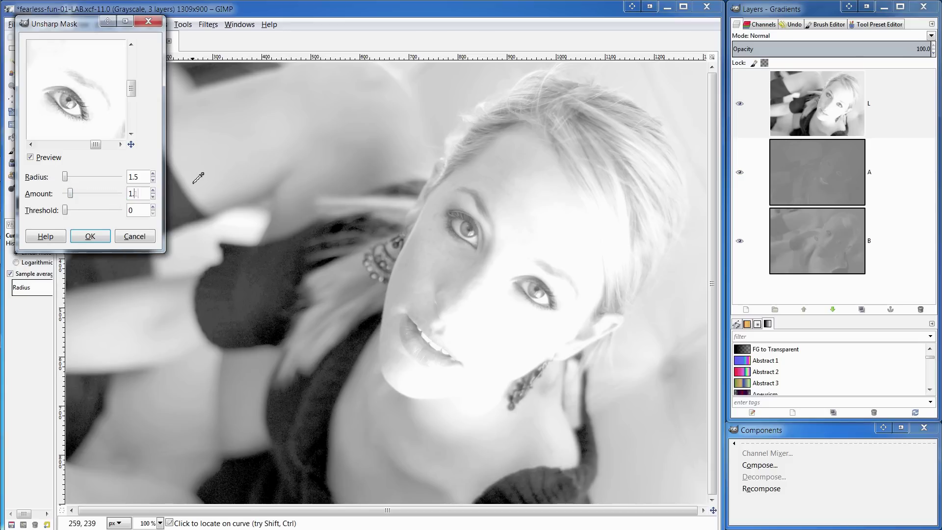
pyautogui.click(91, 236)
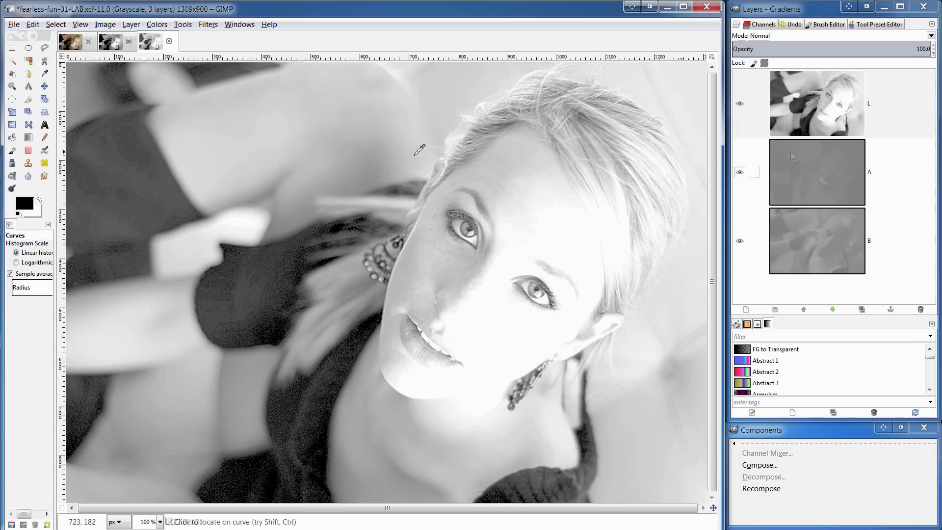
# Recompose the LAB edit into the portrait and compare LAB with the RGB layer hidden
pyautogui.click(763, 488)
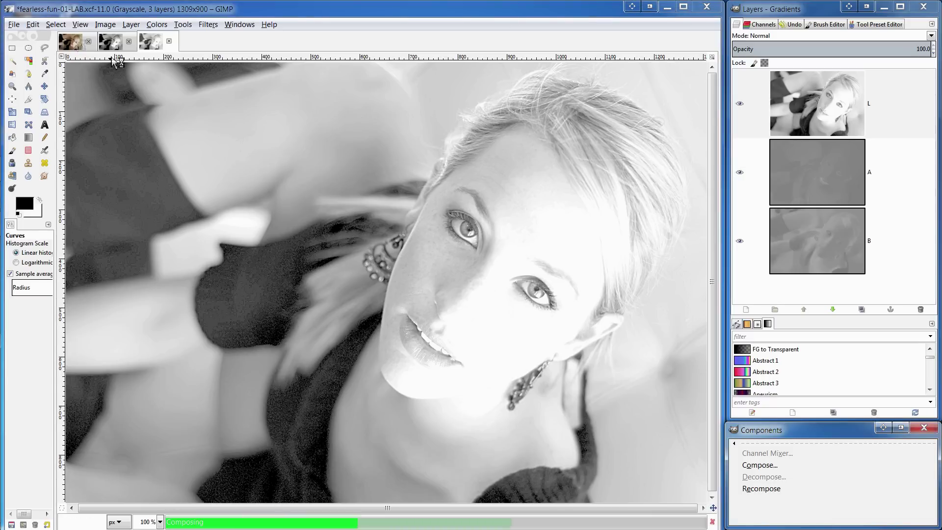
pyautogui.click(70, 41)
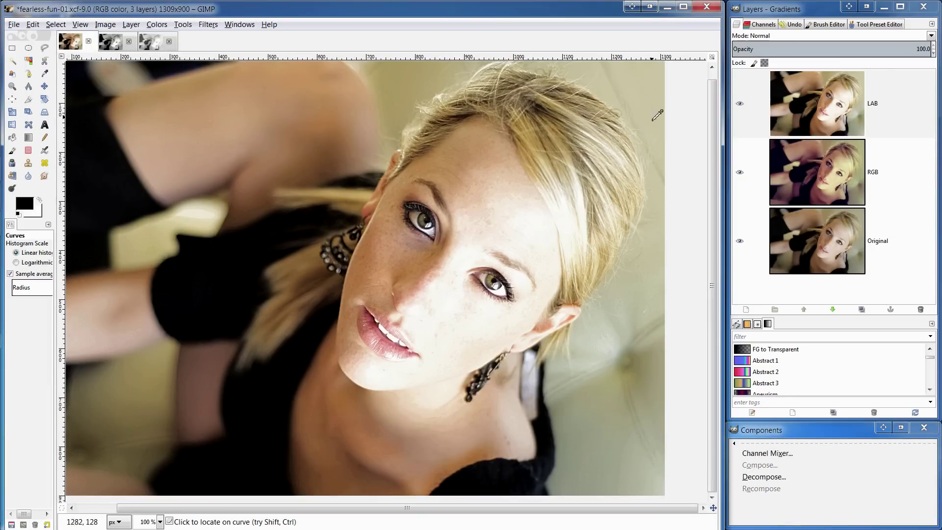
pyautogui.click(740, 173)
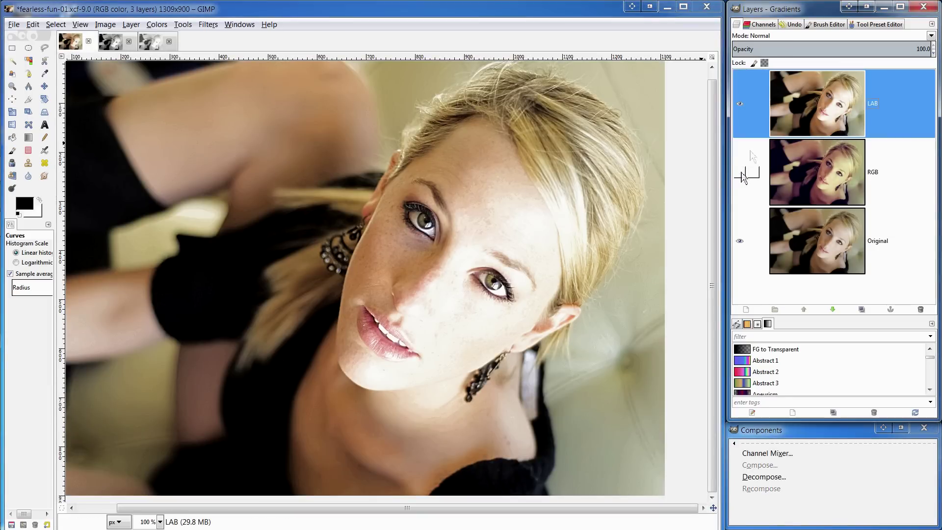
pyautogui.click(740, 104)
pyautogui.click(740, 104)
pyautogui.click(741, 106)
pyautogui.click(741, 106)
pyautogui.click(745, 176)
# Toggle the LAB layer again to compare, then duplicate Original onto the top of the stack
pyautogui.click(738, 105)
pyautogui.click(739, 107)
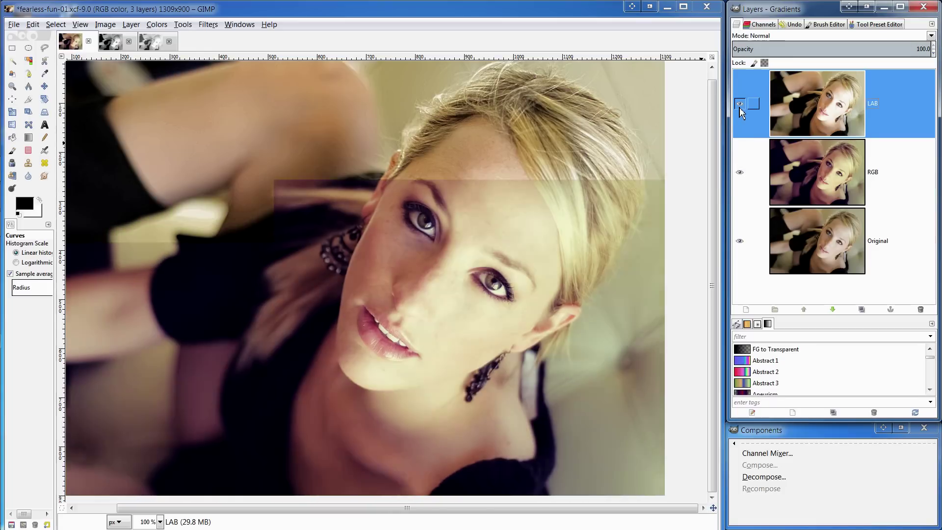
pyautogui.click(741, 107)
pyautogui.click(740, 104)
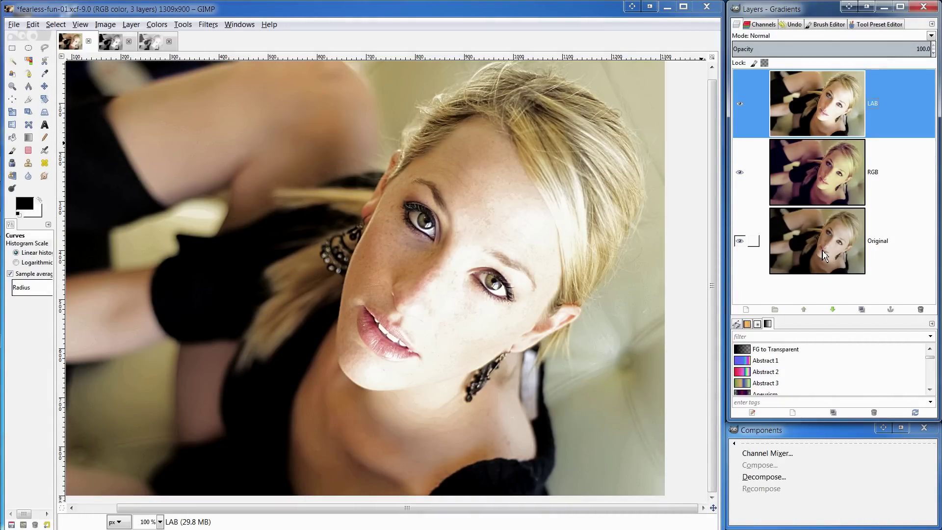
pyautogui.moveTo(823, 255); pyautogui.dragTo(824, 82)
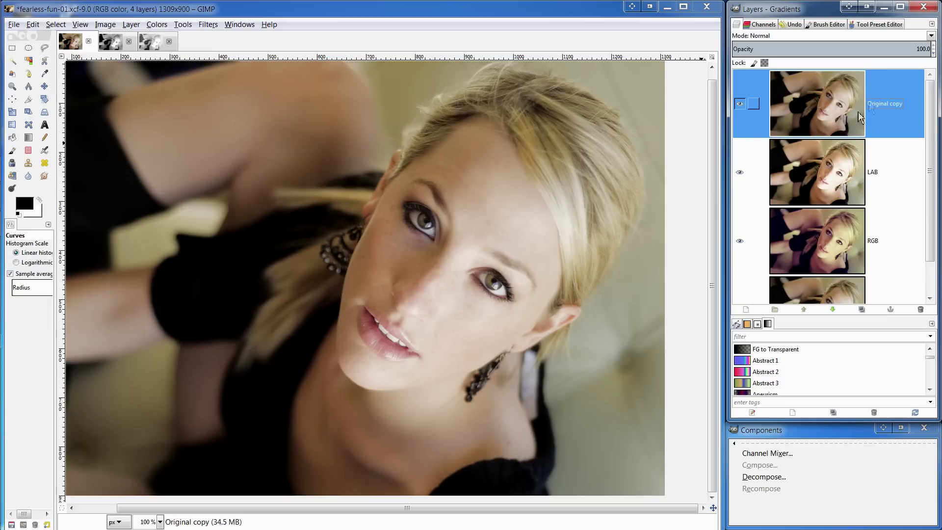
# Rename the top Original copy layer to 'CMYK'
pyautogui.doubleClick(885, 105)
pyautogui.write('CM')
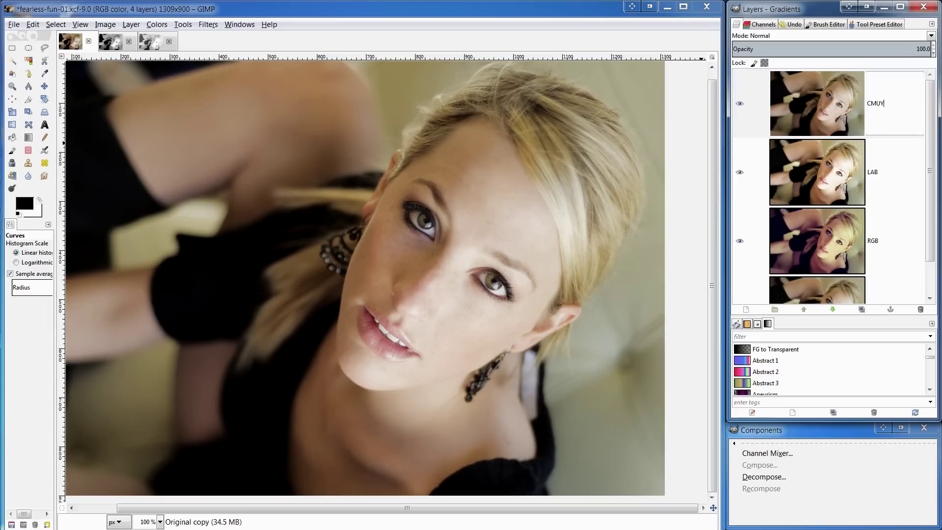
pyautogui.write('YK')
pyautogui.press('Return')
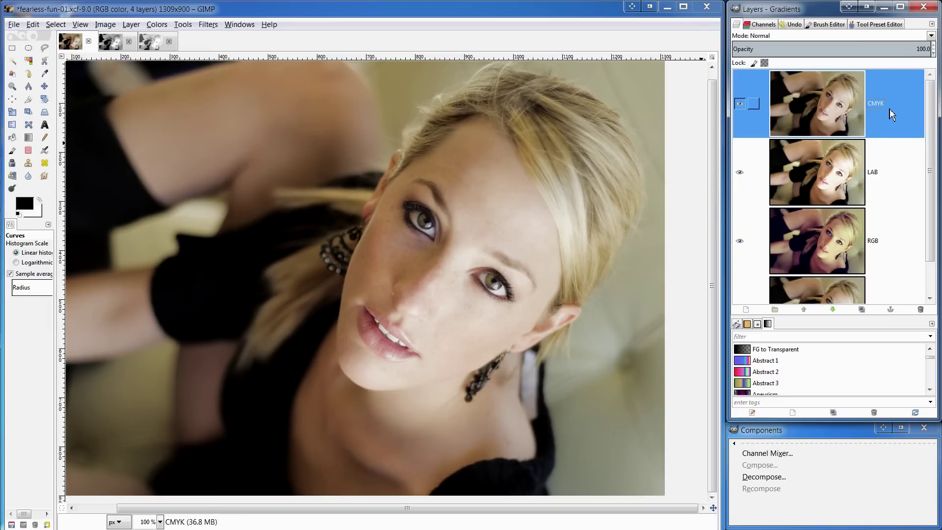
# Decompose the CMYK layer using the CMYK colour model
pyautogui.click(771, 477)
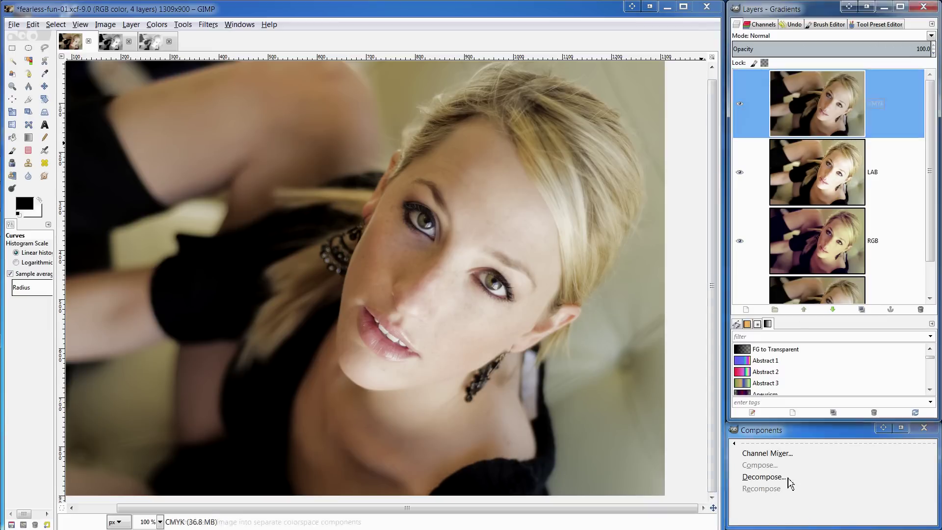
pyautogui.click(101, 54)
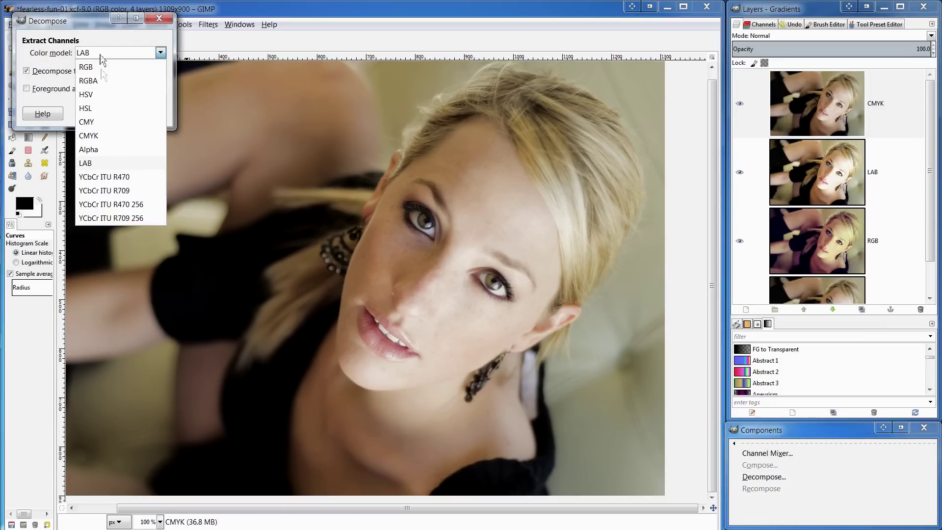
pyautogui.click(106, 139)
pyautogui.click(101, 114)
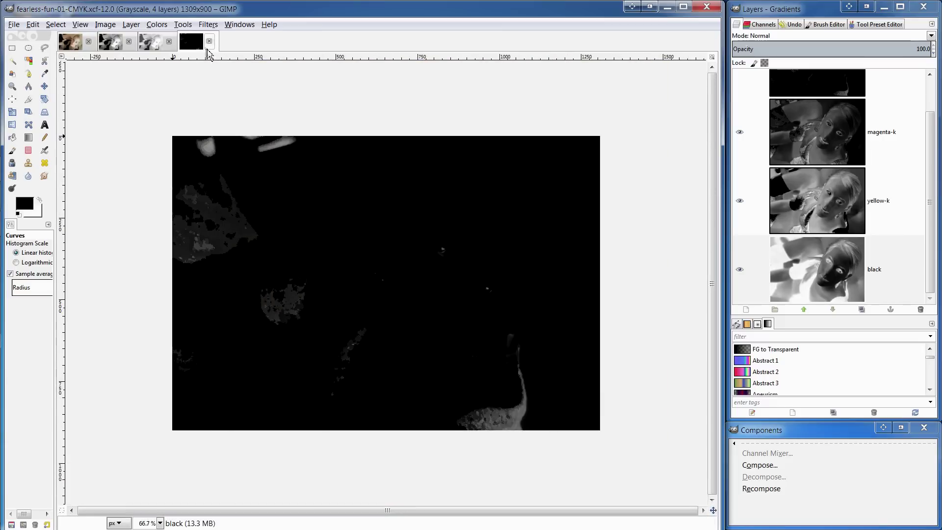
# Hide cyan-k and yellow-k, then darken the black layer with a lowered Curves adjustment
pyautogui.scroll(2, 814, 196)
pyautogui.click(740, 113)
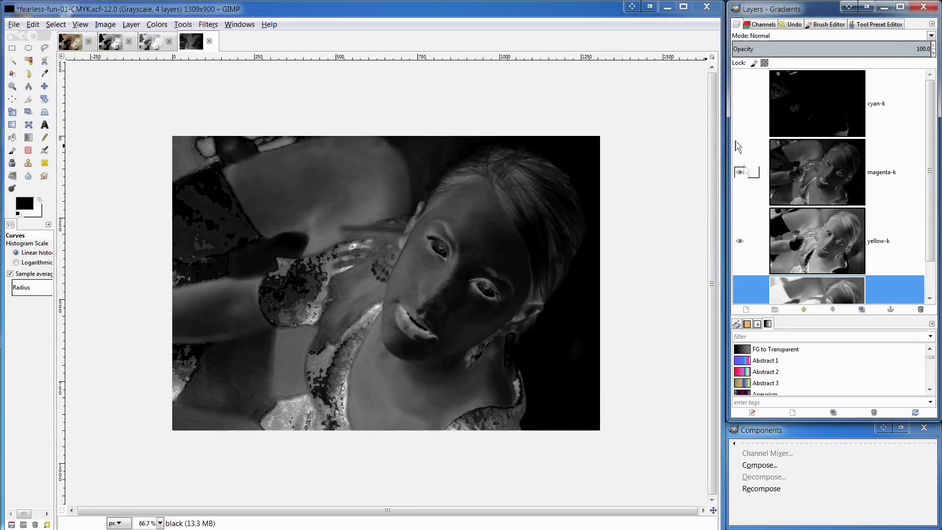
pyautogui.click(740, 201)
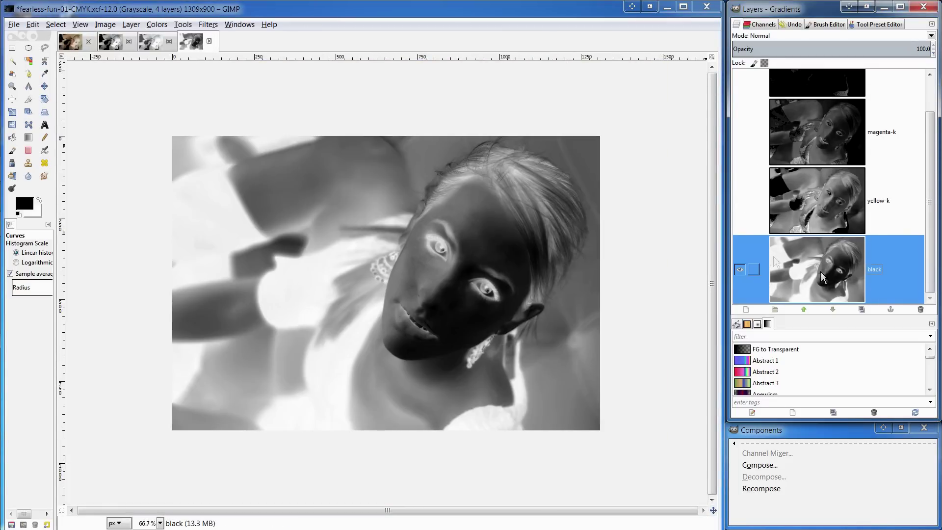
pyautogui.click(157, 24)
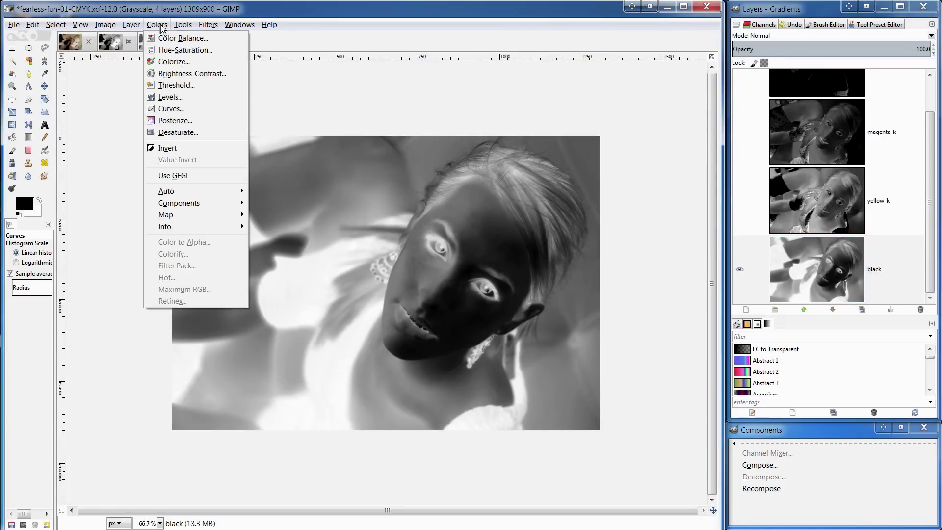
pyautogui.click(172, 109)
pyautogui.moveTo(189, 211); pyautogui.dragTo(205, 242)
pyautogui.click(205, 328)
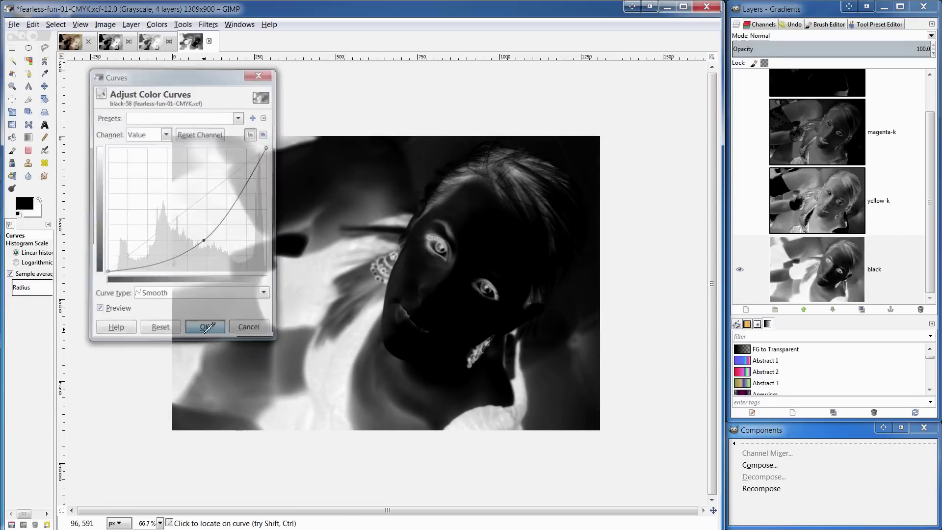
# Show the yellow-k, magenta-k and cyan-k layers again and recompose the CMYK channels
pyautogui.click(742, 201)
pyautogui.click(739, 132)
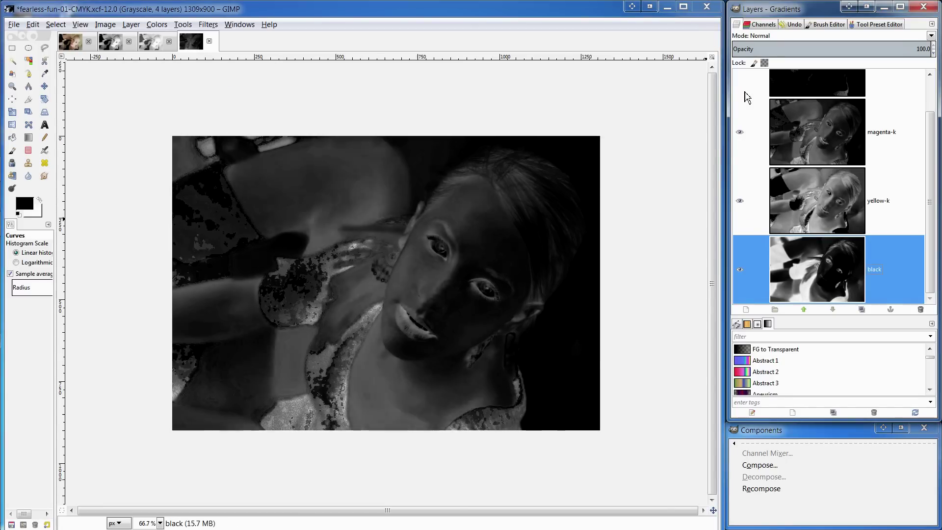
pyautogui.click(745, 93)
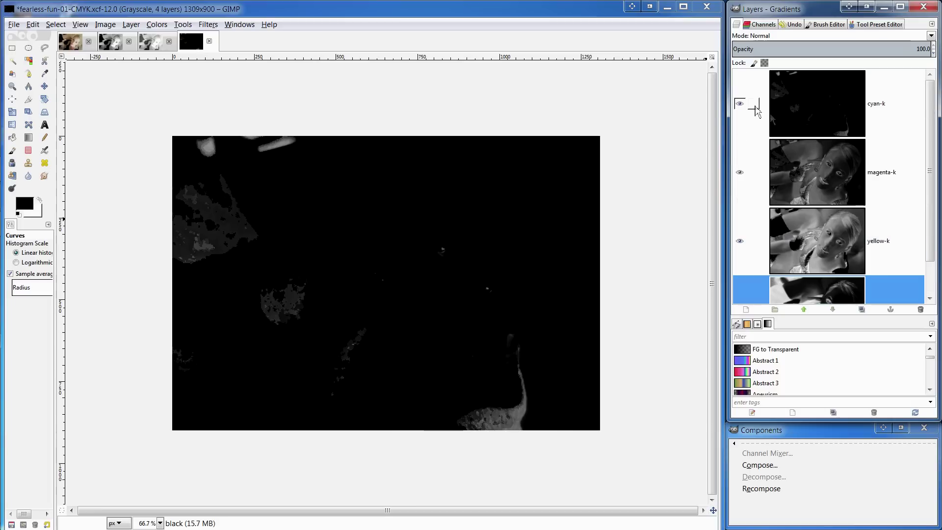
pyautogui.click(755, 489)
# On the colour portrait, hide the CMYK, LAB and RGB layers to view the Original
pyautogui.click(71, 42)
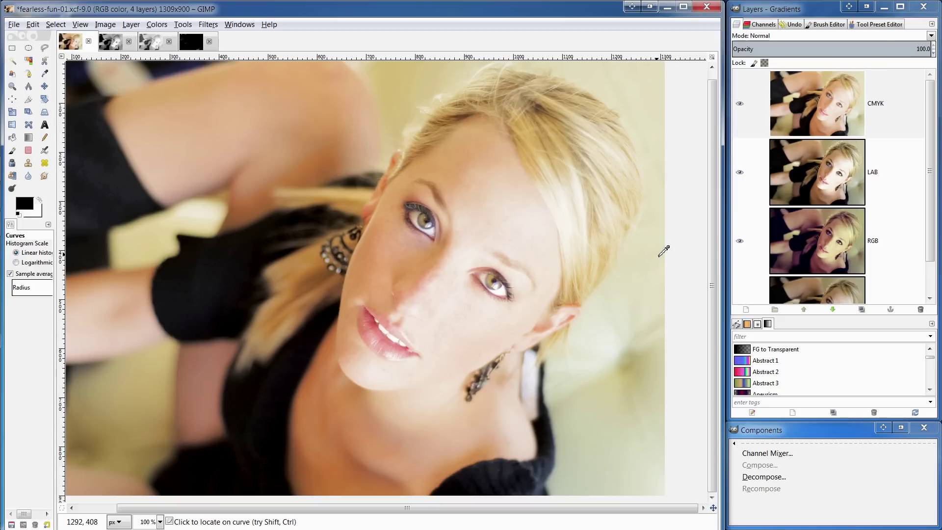
pyautogui.click(741, 104)
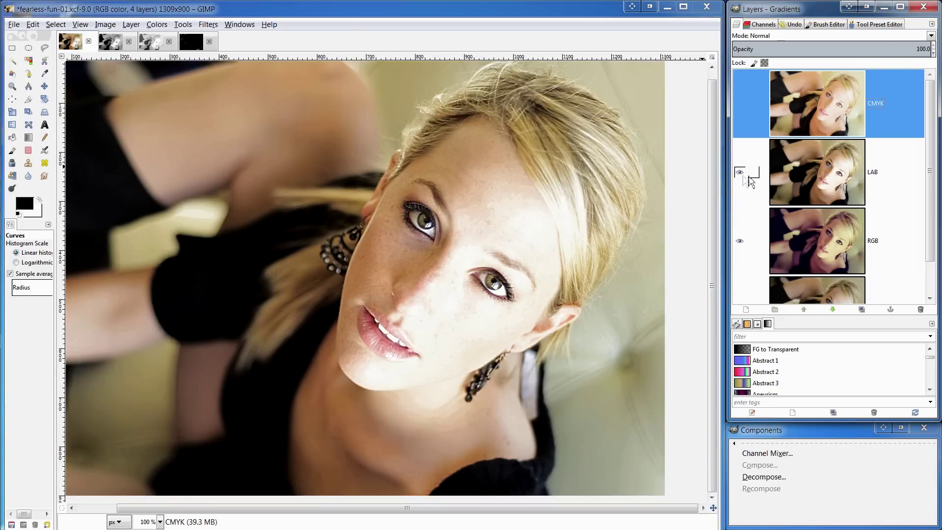
pyautogui.click(740, 173)
pyautogui.click(740, 241)
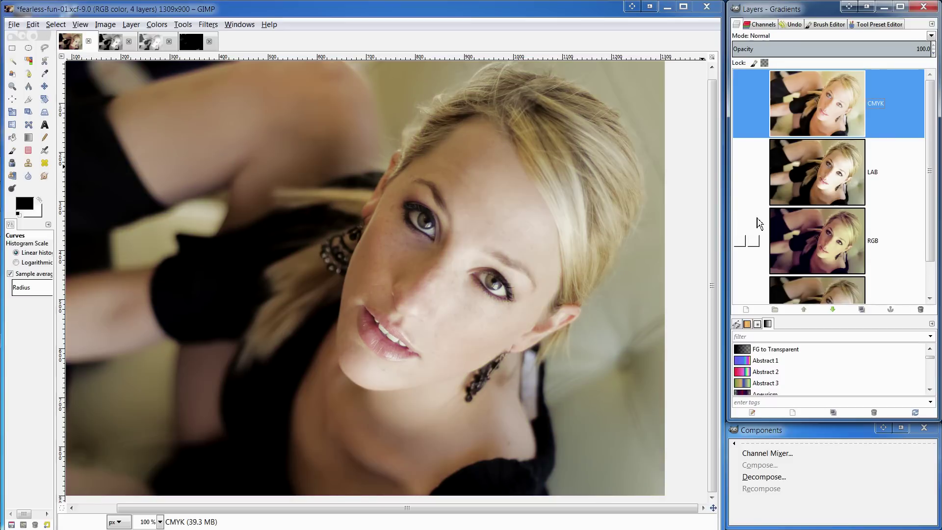
# Make the RGB, LAB and CMYK layers visible again
pyautogui.scroll(-1, 744, 240)
pyautogui.scroll(1, 744, 235)
pyautogui.click(740, 241)
pyautogui.click(739, 172)
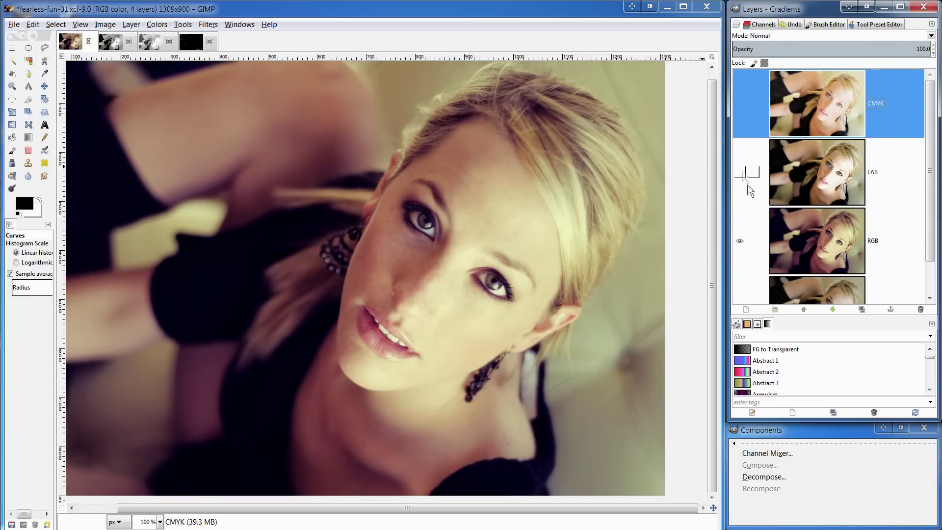
pyautogui.click(739, 104)
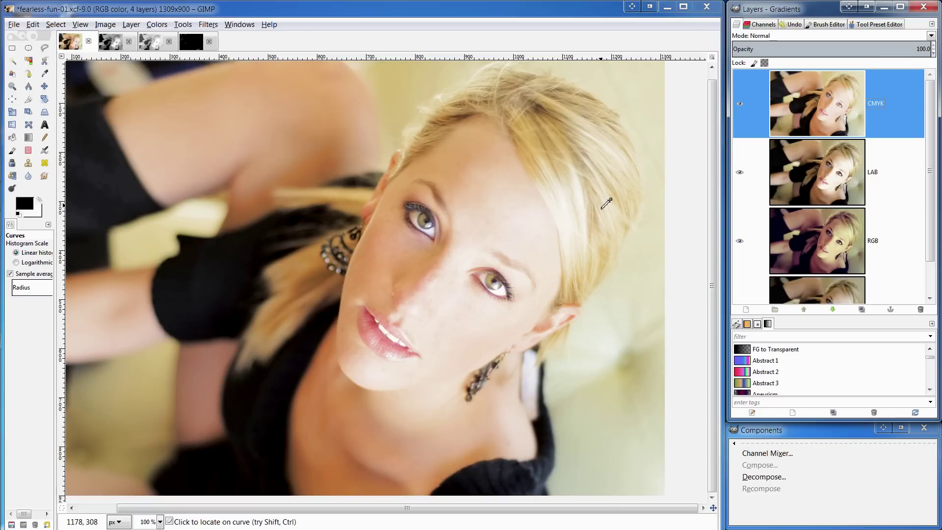